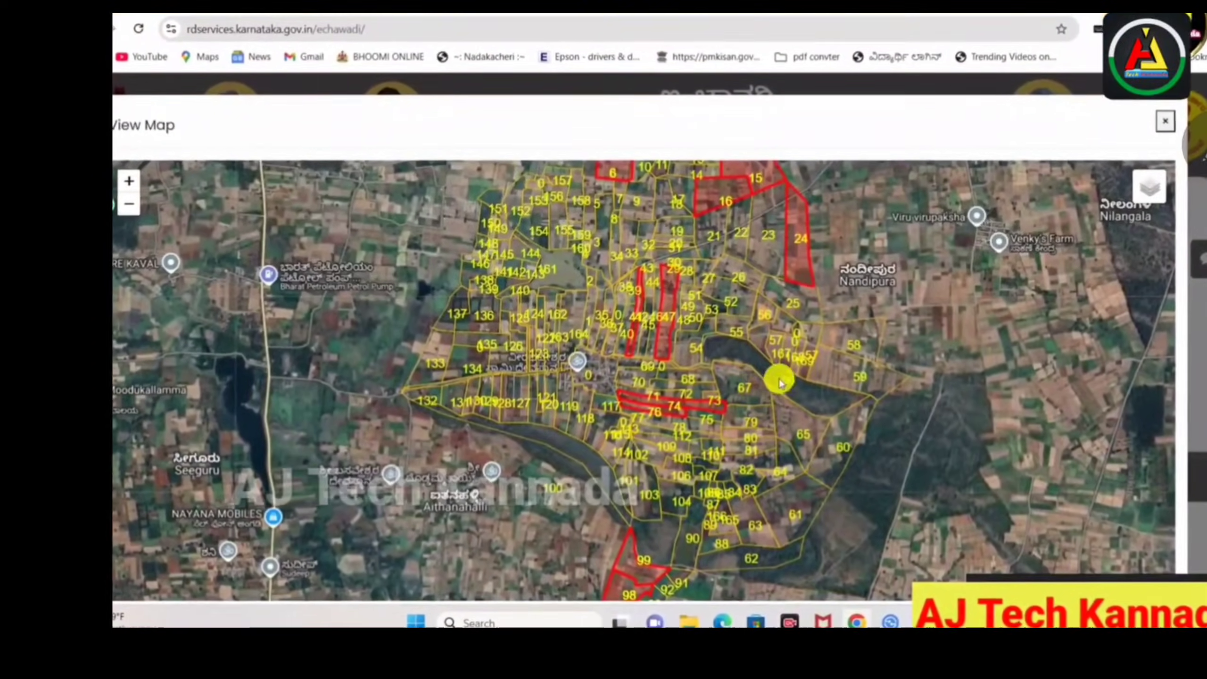
Step: Pan the village survey map to northern parcels 10–15, then scroll the judgement PDF into page 2
{"action": "left_click_drag", "start_coordinate": [842, 404], "coordinate": [848, 438]}
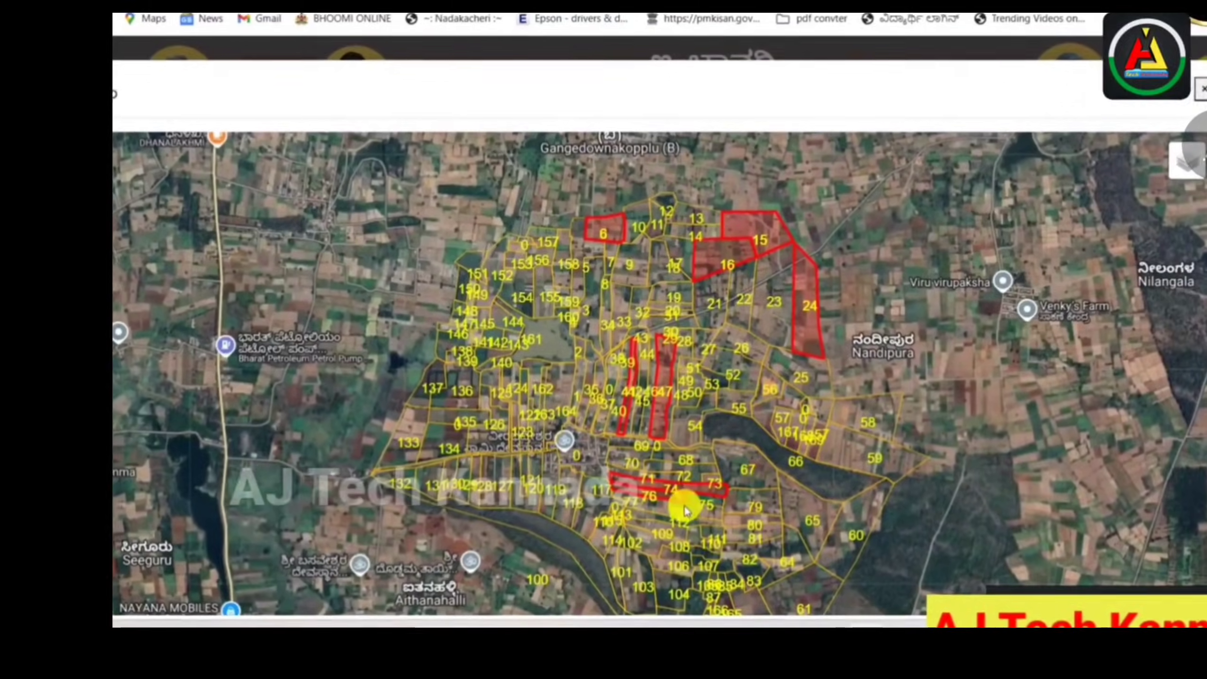
{"action": "scroll", "coordinate": [868, 318], "scroll_direction": "down", "scroll_amount": 2}
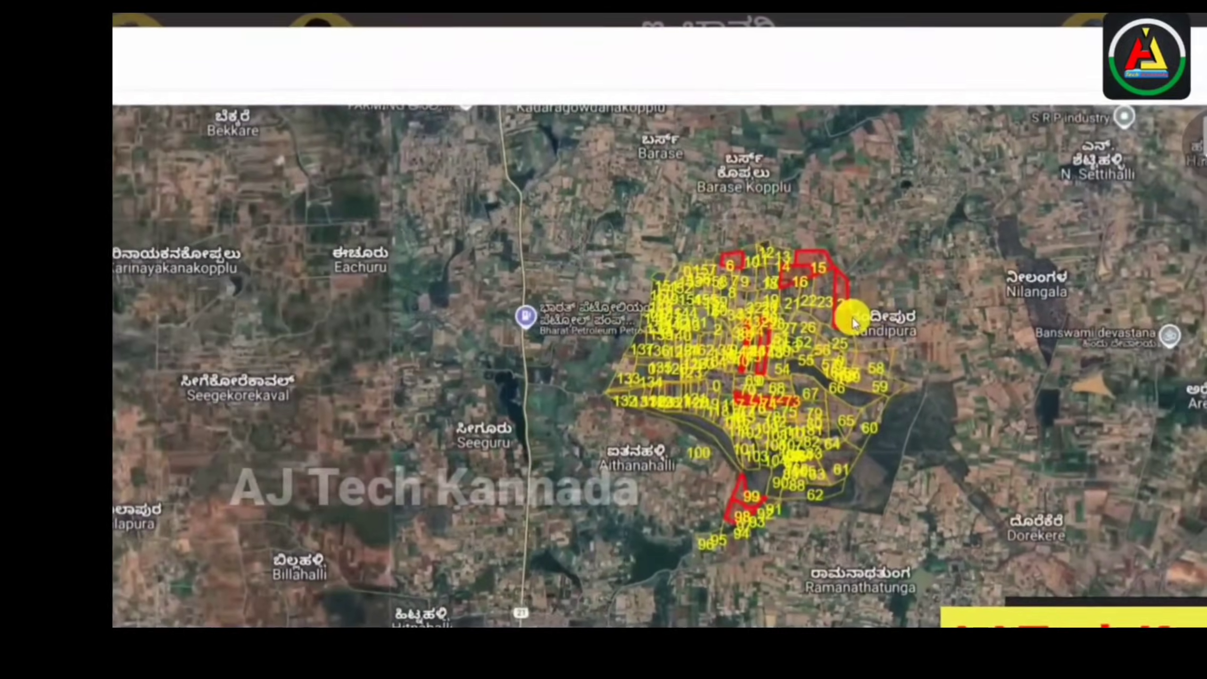
{"action": "scroll", "coordinate": [873, 314], "scroll_direction": "up", "scroll_amount": 2}
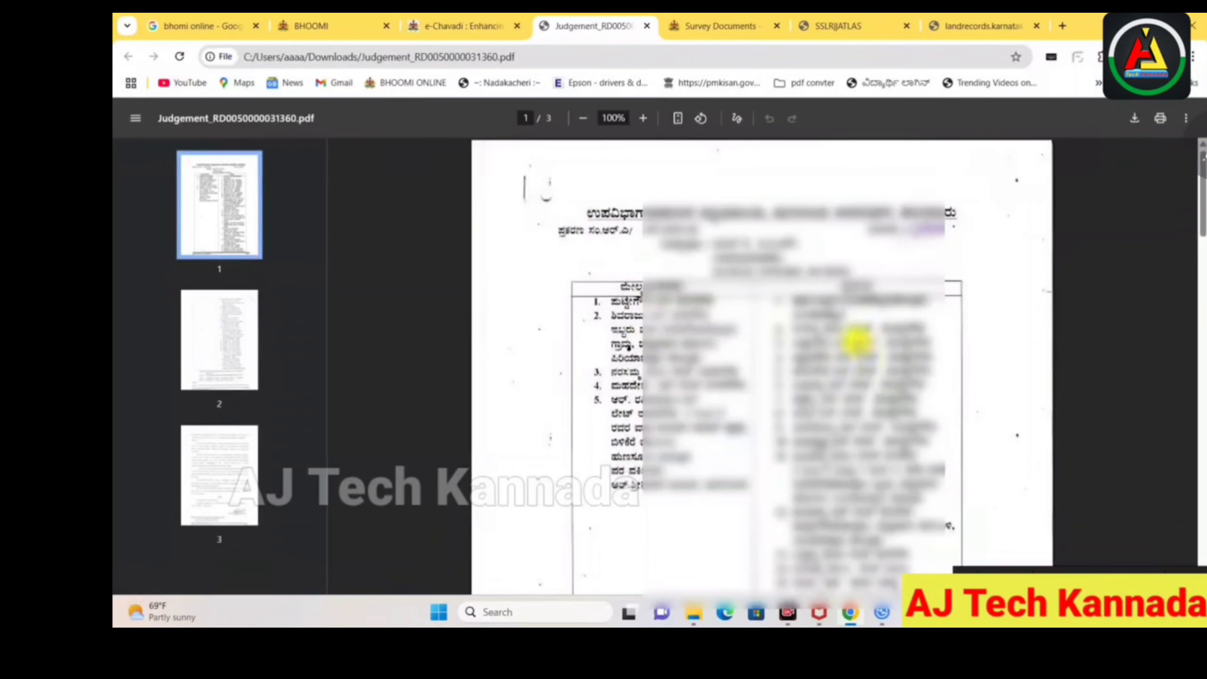
{"action": "scroll", "coordinate": [855, 342], "scroll_direction": "down", "scroll_amount": 4}
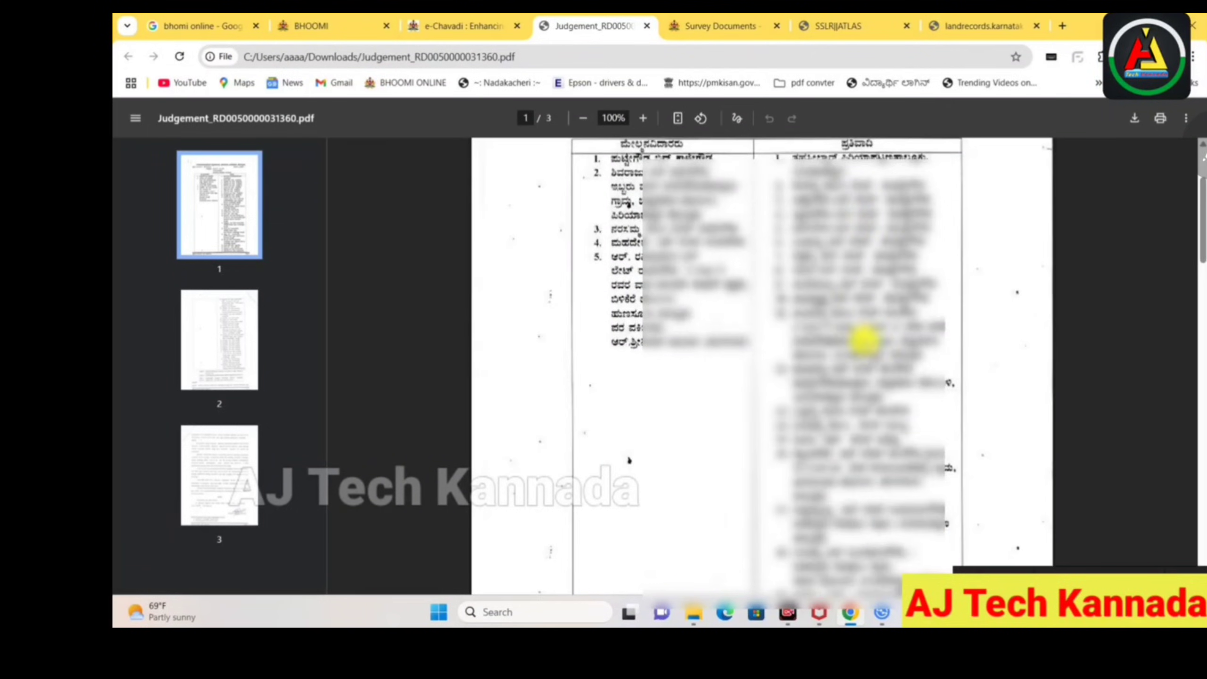
{"action": "scroll", "coordinate": [946, 337], "scroll_direction": "down", "scroll_amount": 10}
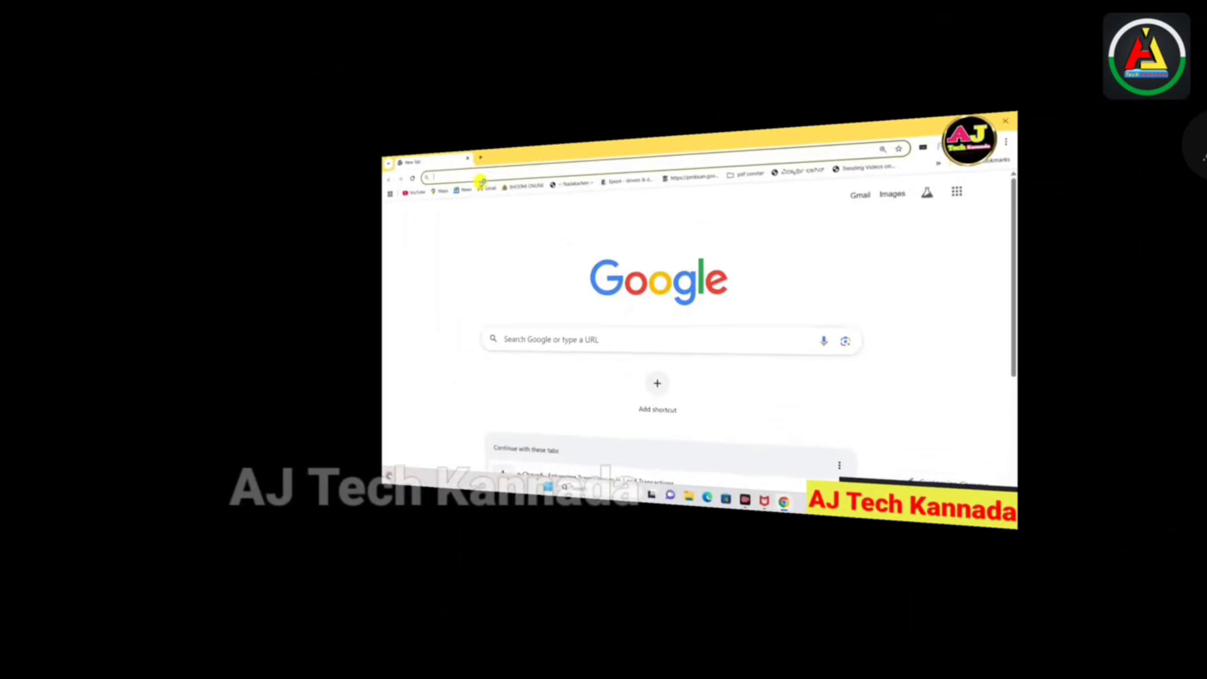
Step: Search 'bhomi online' in Chrome, then go to landrecords.karnataka.gov.in via the 'land' suggestion
{"action": "type", "text": "b"}
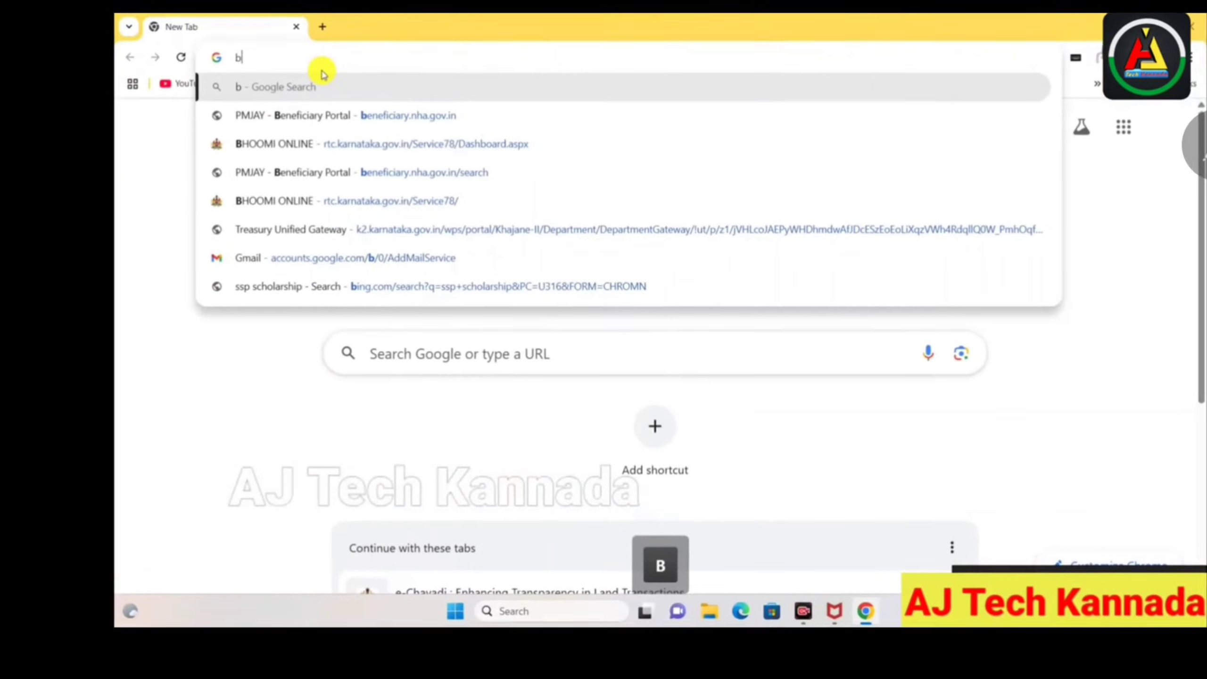
{"action": "type", "text": "h"}
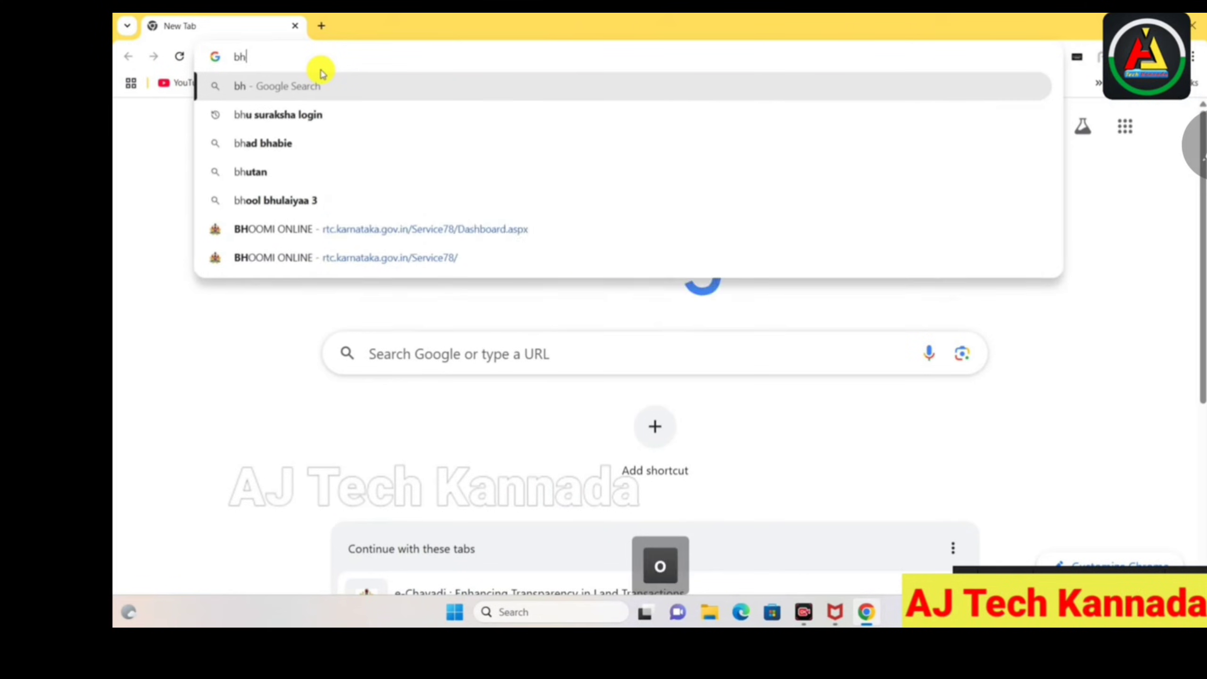
{"action": "type", "text": "om"}
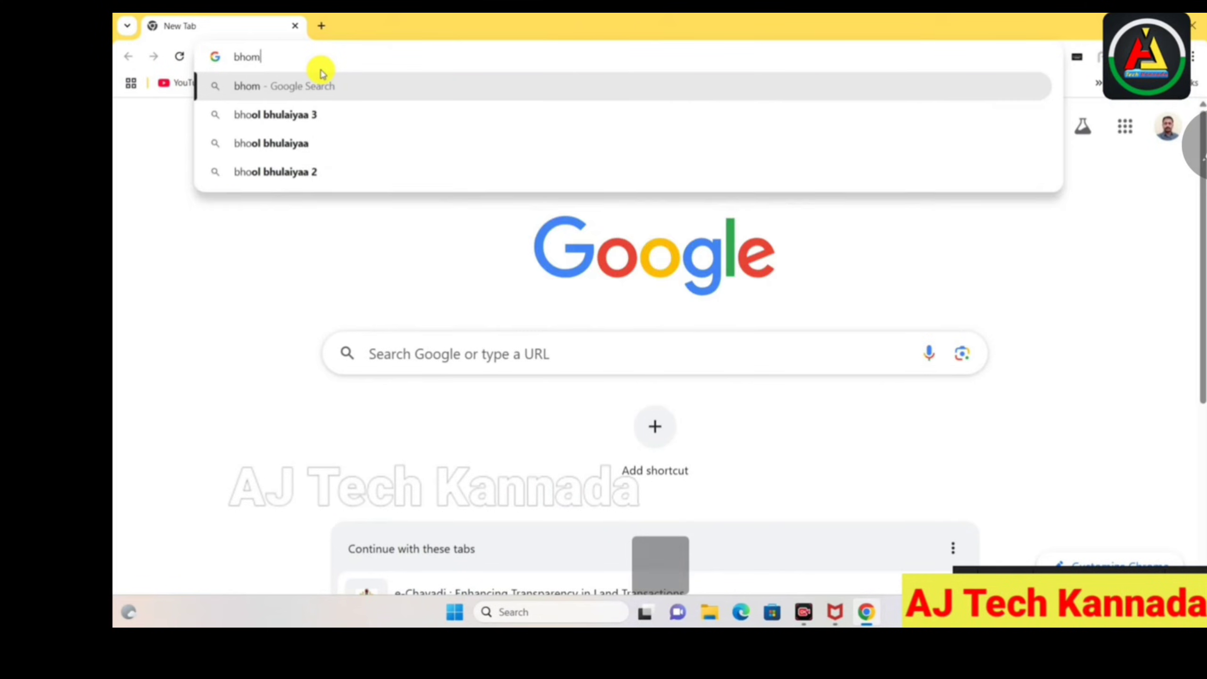
{"action": "type", "text": "i on"}
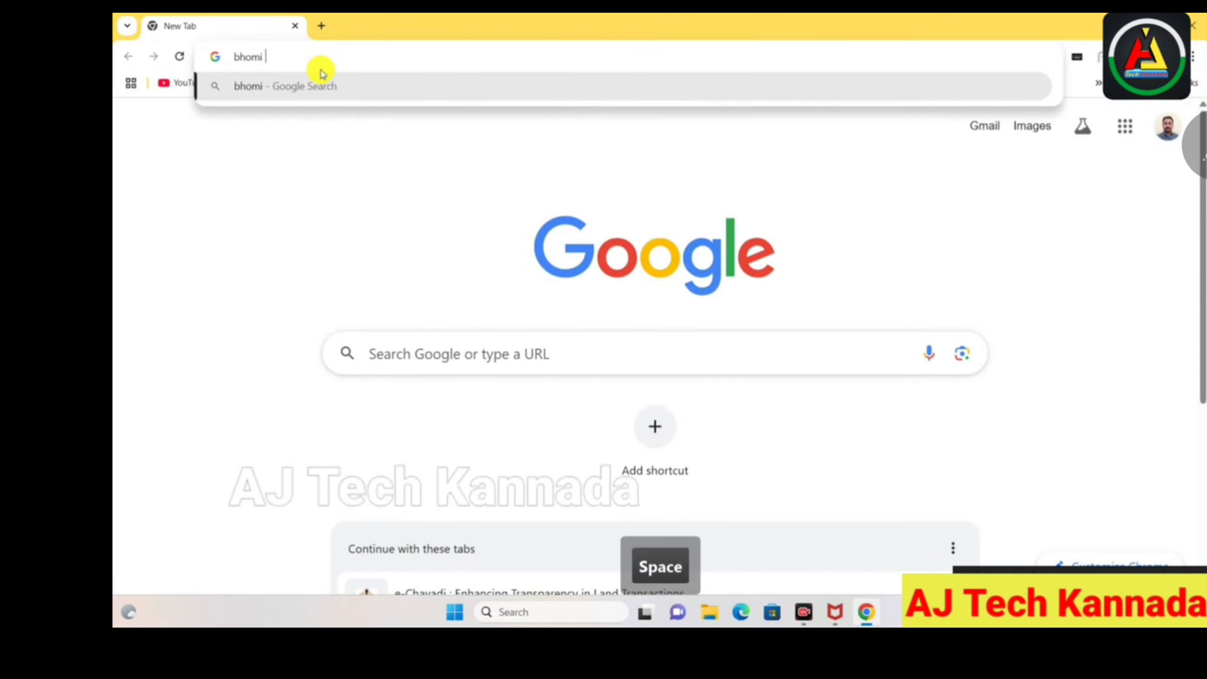
{"action": "left_click", "coordinate": [285, 116]}
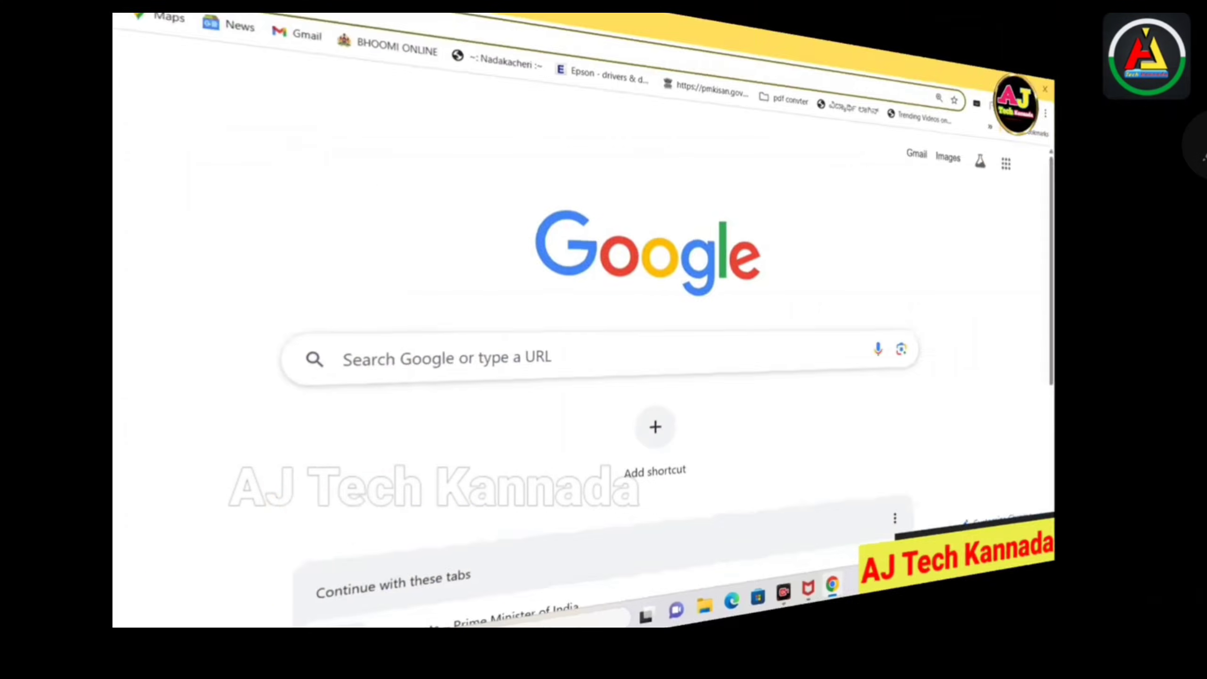
{"action": "type", "text": "land"}
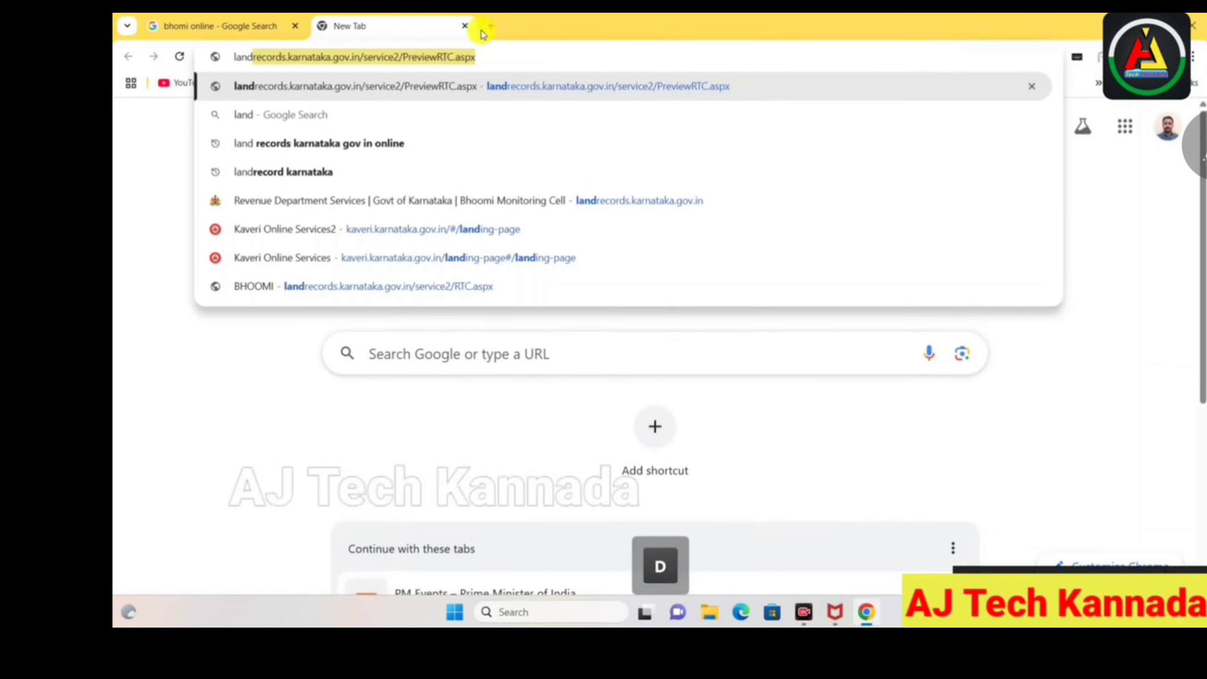
{"action": "left_click", "coordinate": [351, 146]}
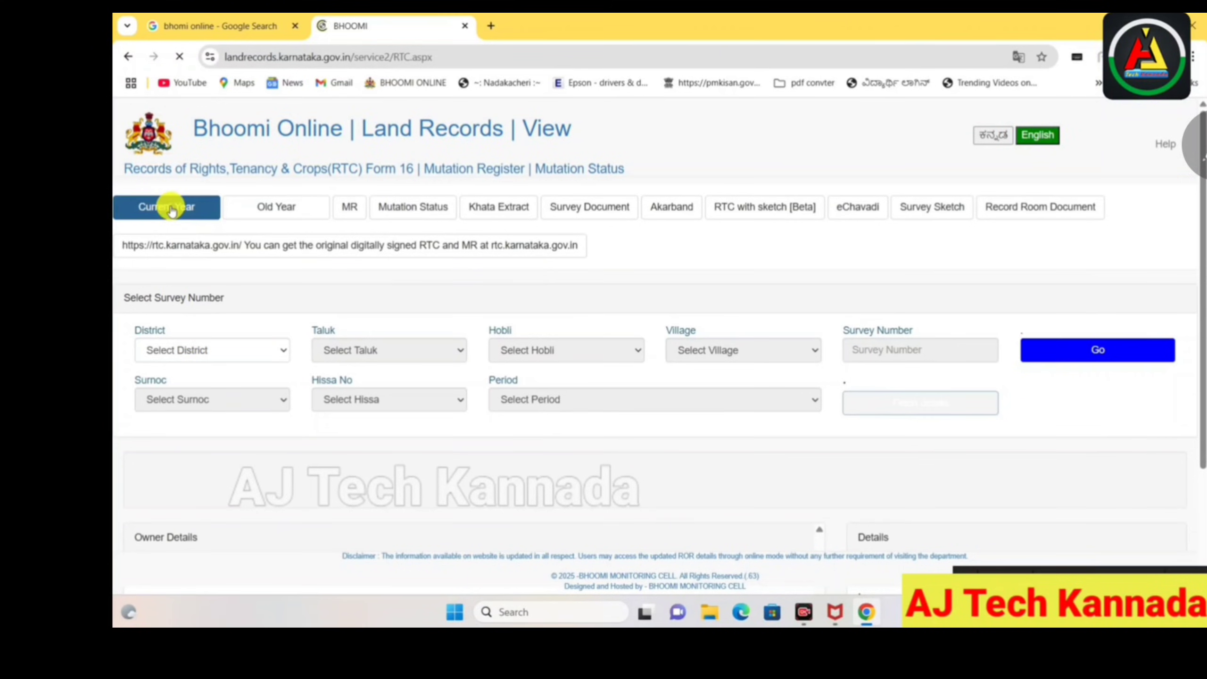
Step: Switch to Old Year records and select MYSORE district with its taluk, hobli and village
{"action": "left_click", "coordinate": [300, 215]}
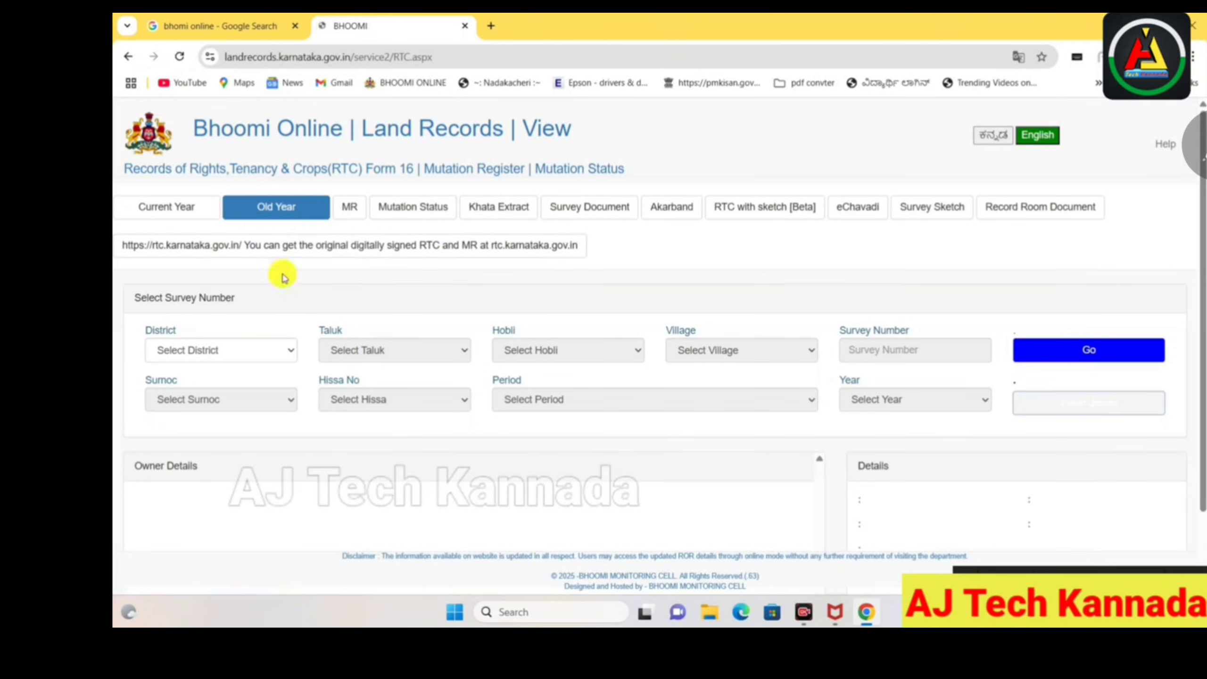
{"action": "left_click", "coordinate": [196, 357]}
{"action": "scroll", "coordinate": [238, 245], "scroll_direction": "down", "scroll_amount": 2}
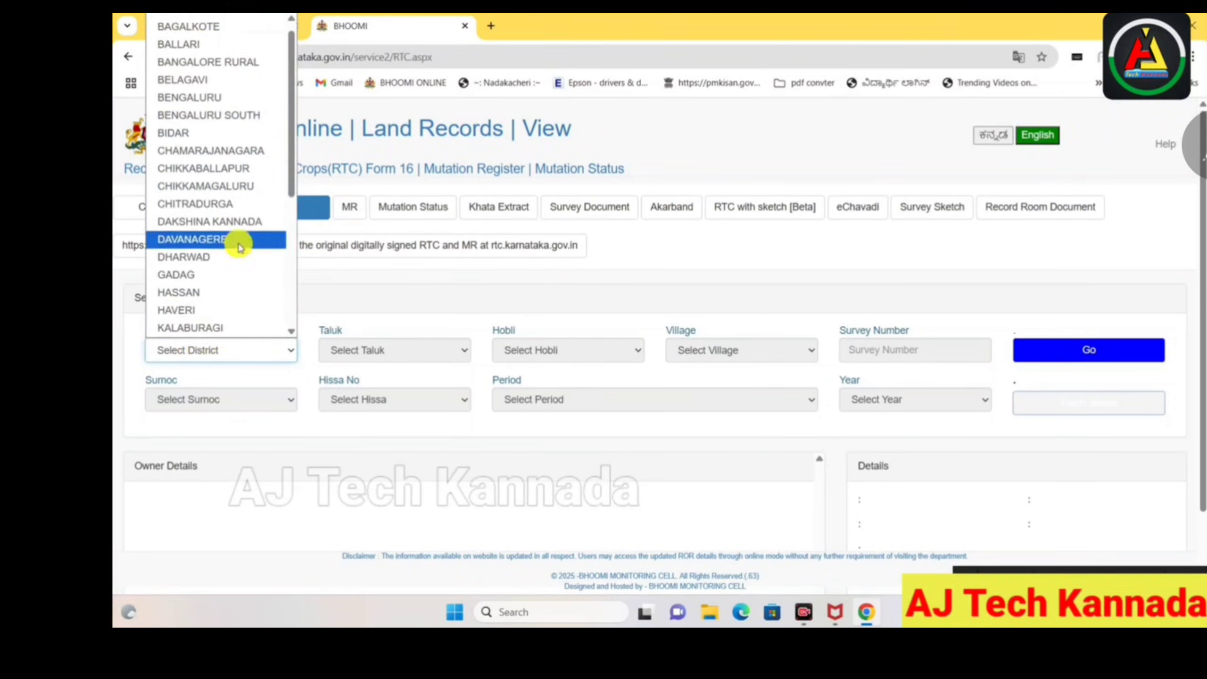
{"action": "left_click", "coordinate": [233, 310]}
{"action": "left_click", "coordinate": [359, 351]}
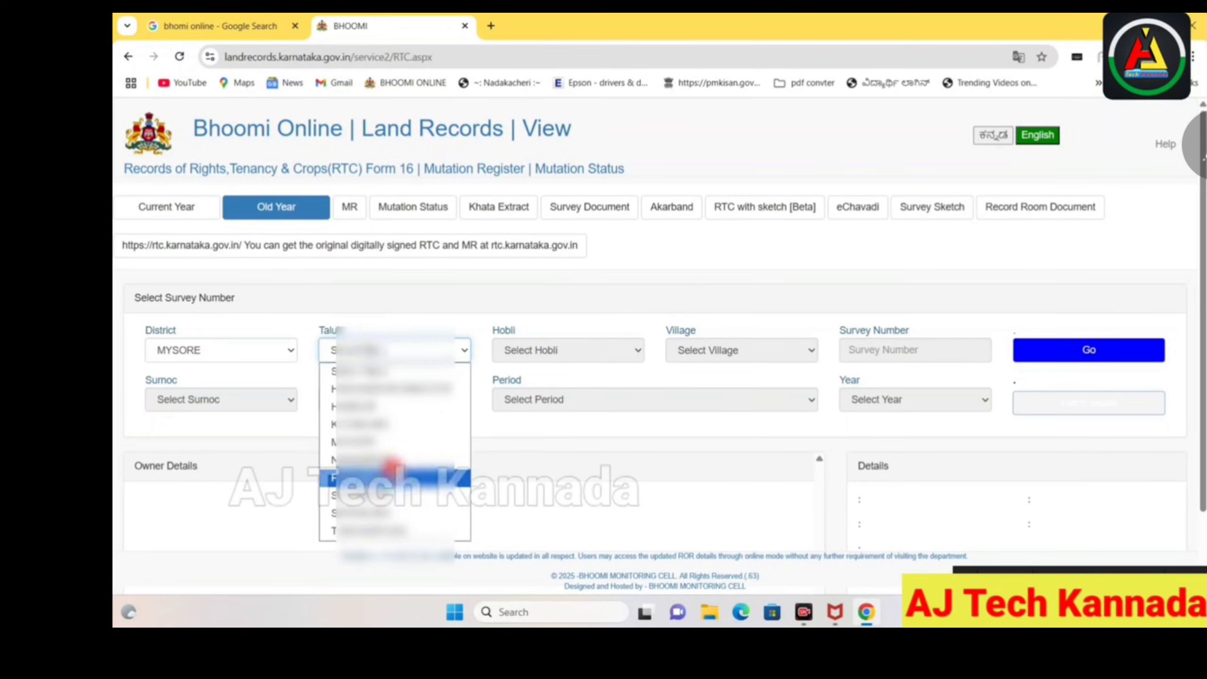
{"action": "left_click", "coordinate": [395, 457]}
{"action": "left_click", "coordinate": [570, 351]}
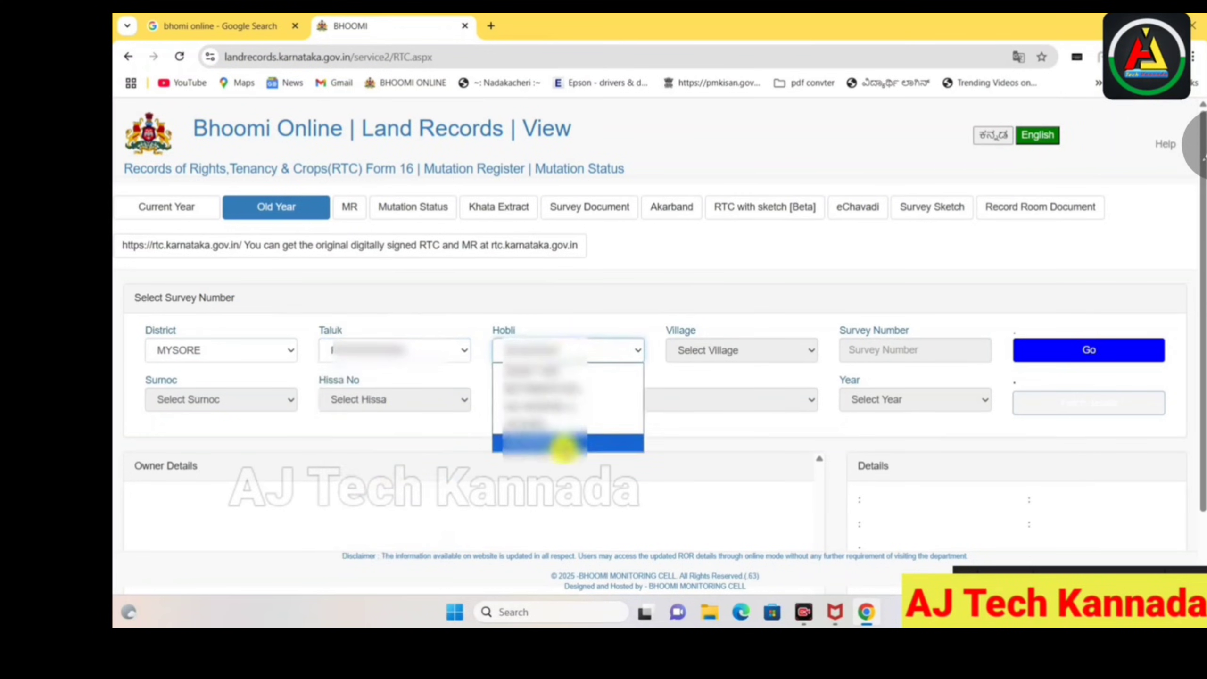
{"action": "left_click", "coordinate": [558, 439]}
{"action": "left_click", "coordinate": [753, 354]}
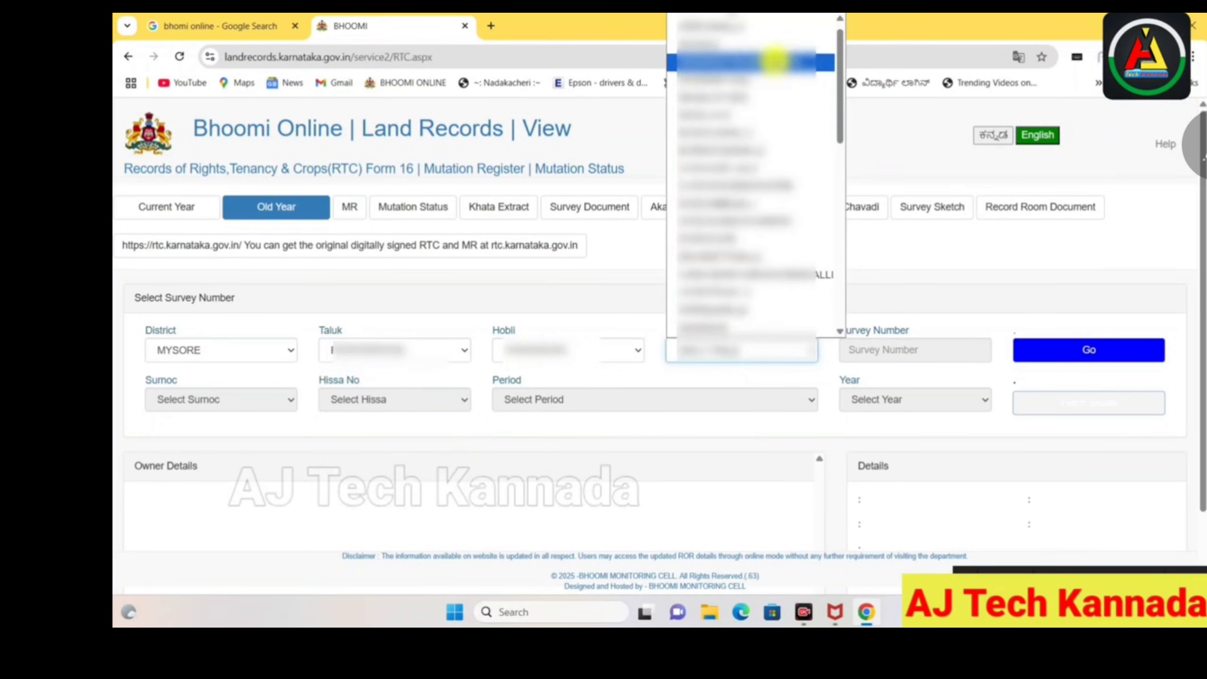
{"action": "left_click", "coordinate": [768, 81]}
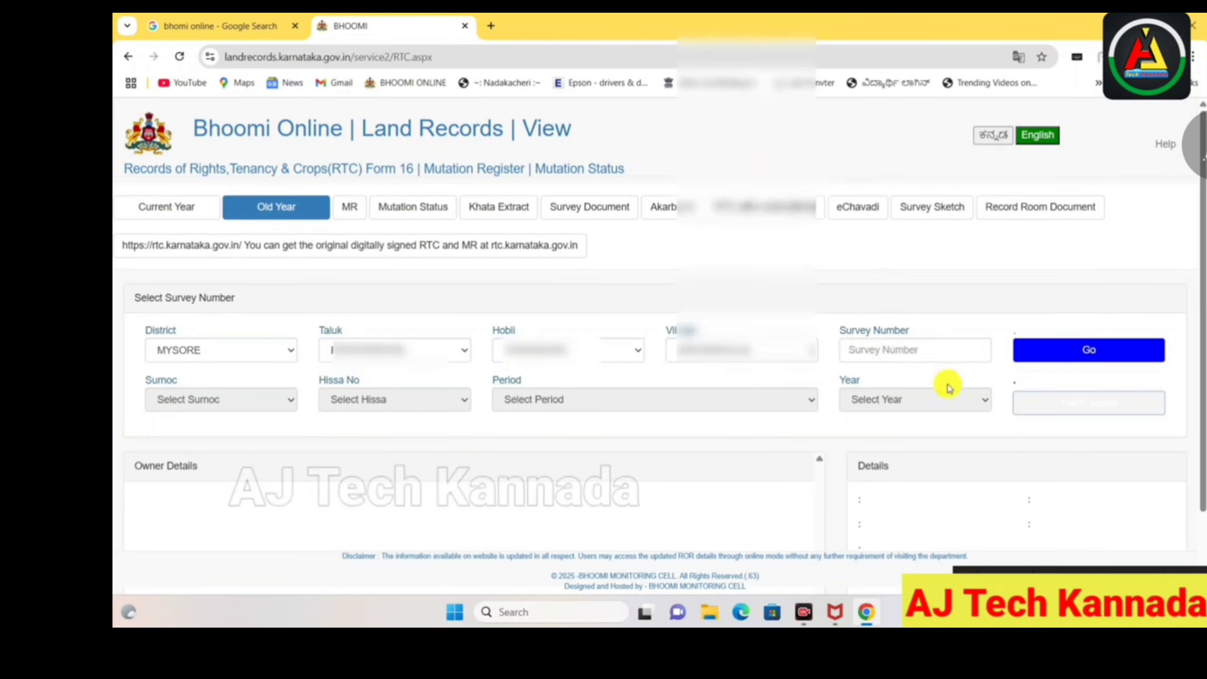
Step: Enter survey number 59 and choose * for both Surnoc and Hissa
{"action": "left_click", "coordinate": [882, 344]}
{"action": "type", "text": "59"}
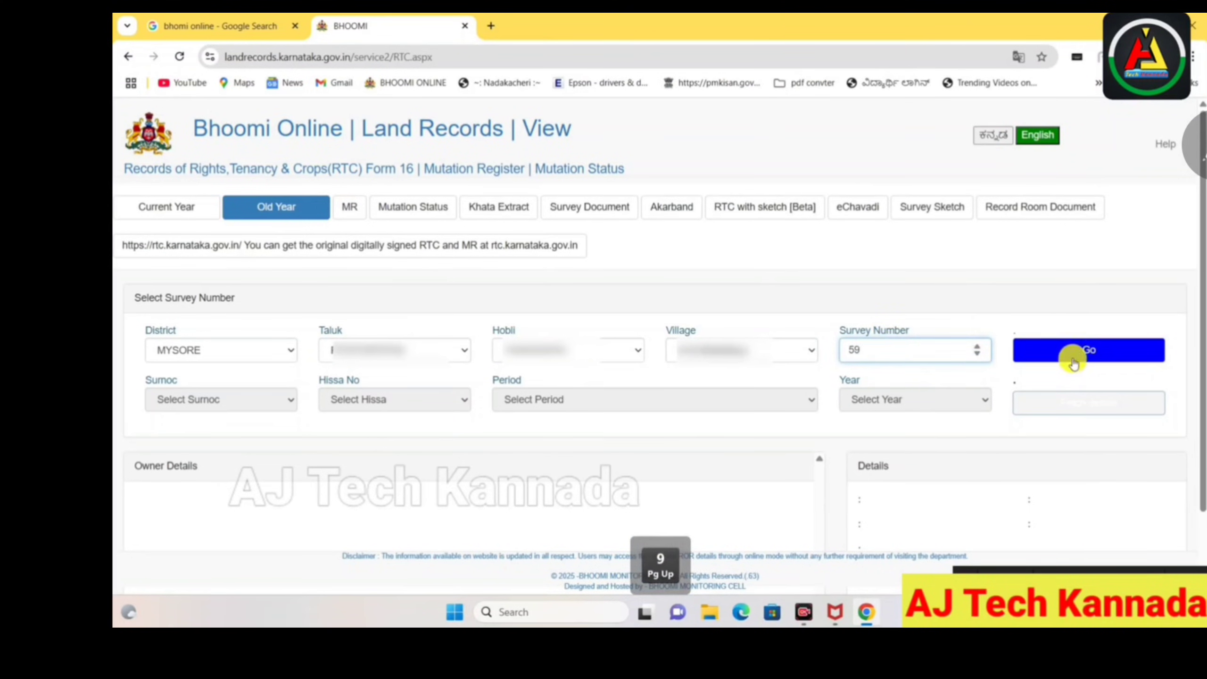
{"action": "left_click", "coordinate": [1077, 357]}
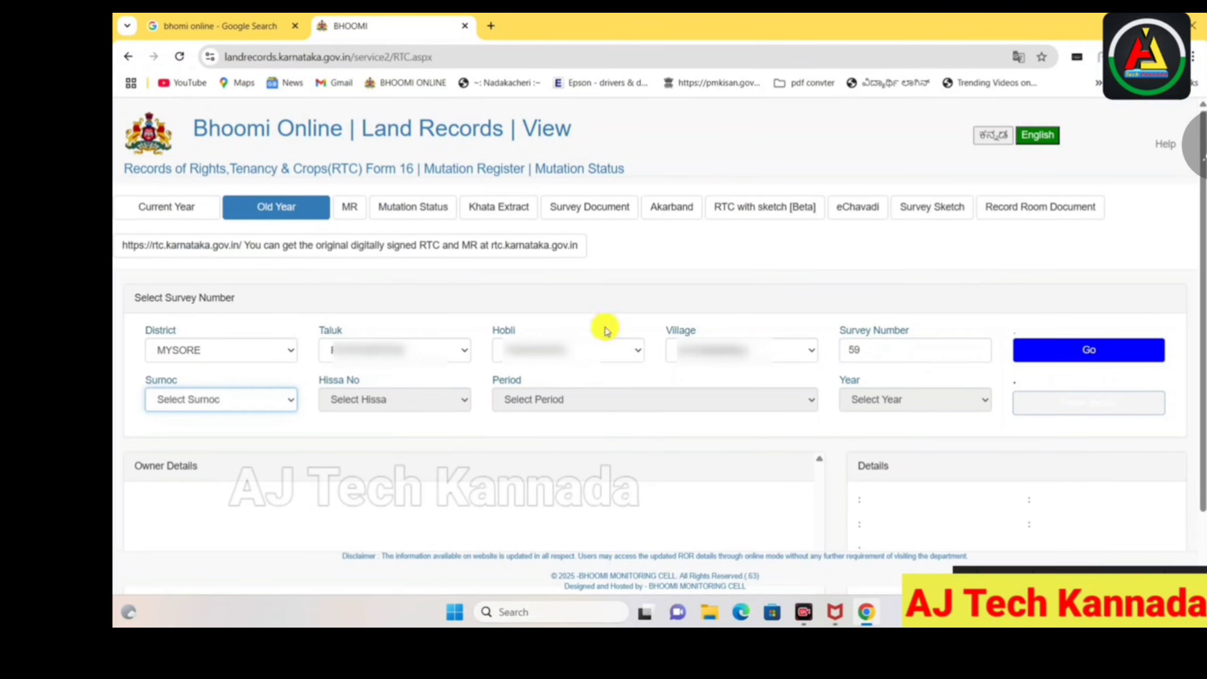
{"action": "left_click", "coordinate": [232, 399]}
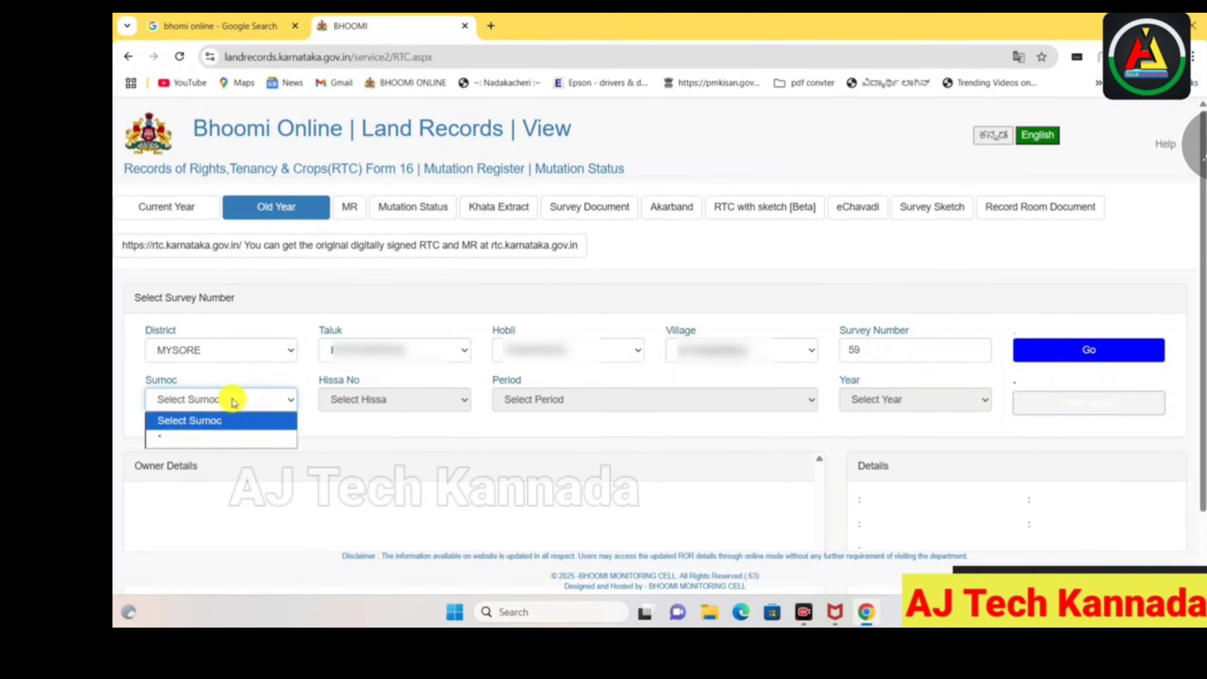
{"action": "left_click", "coordinate": [185, 442]}
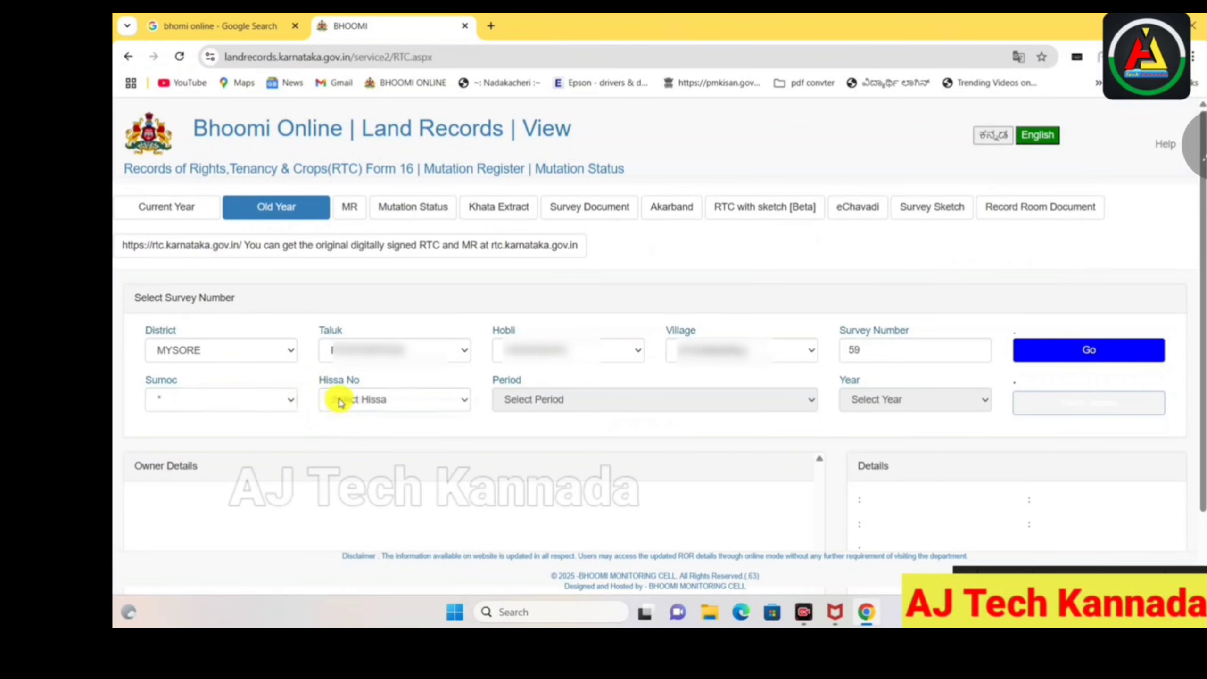
{"action": "left_click", "coordinate": [354, 400]}
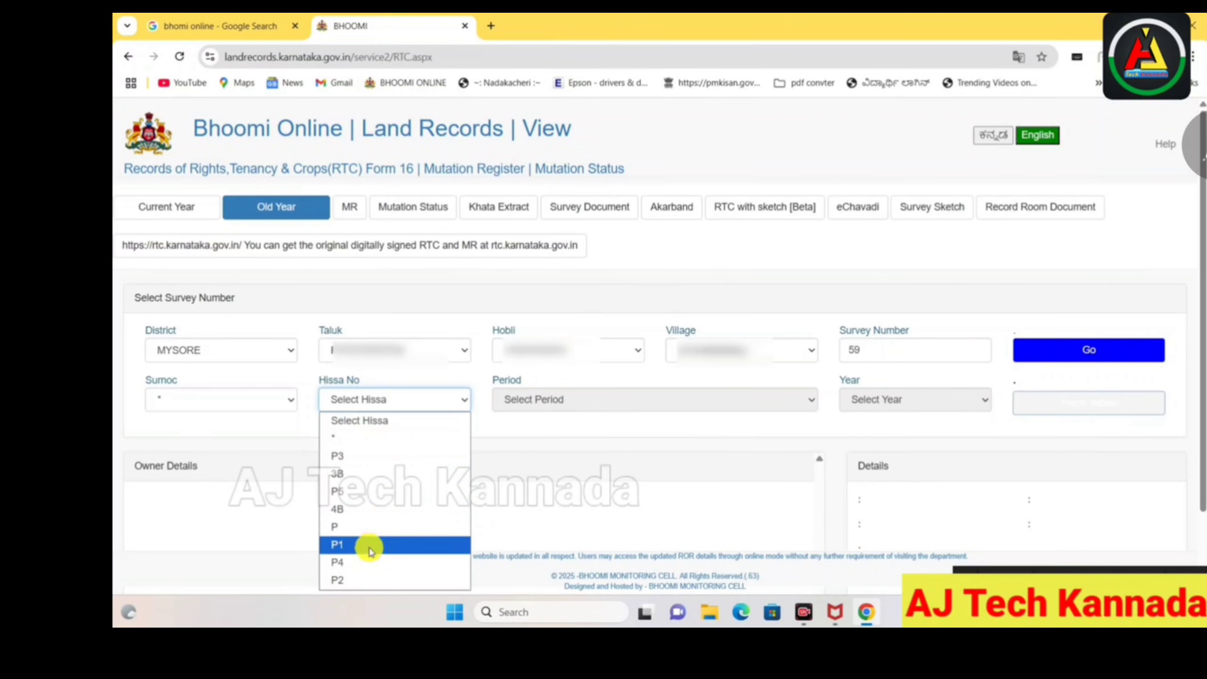
{"action": "left_click", "coordinate": [352, 439]}
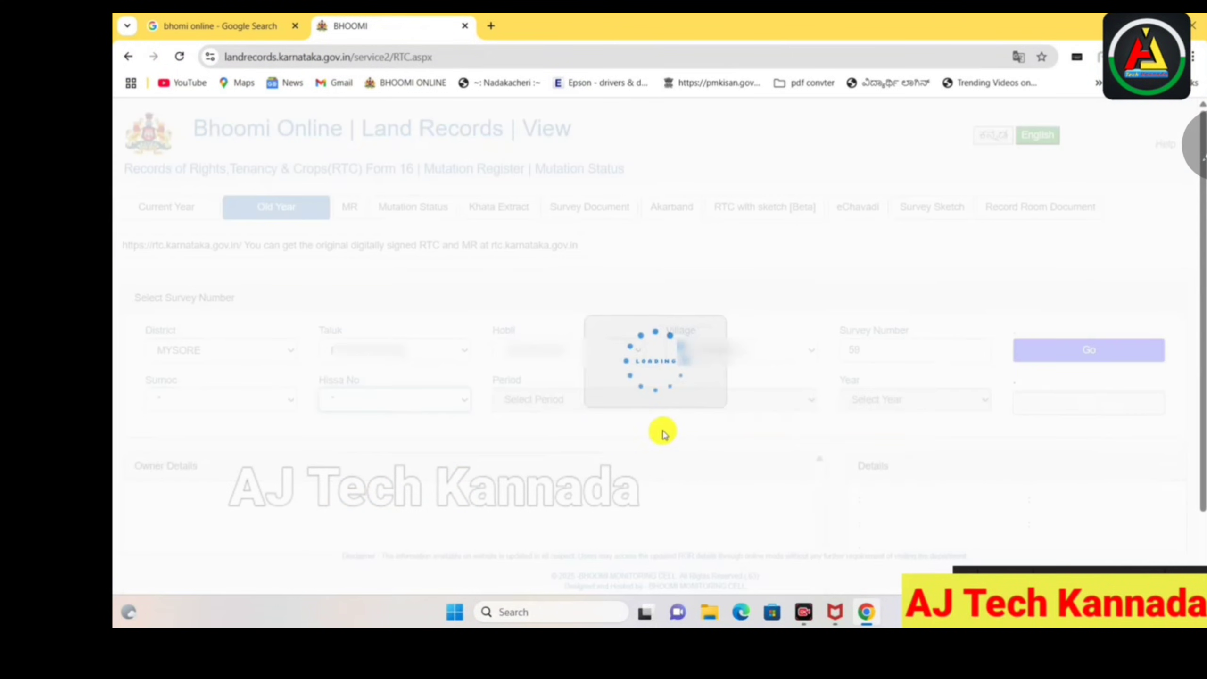
Step: Select period 2002-02-25 and year 2001-2002, then fetch survey 59's owner details
{"action": "left_click", "coordinate": [672, 404]}
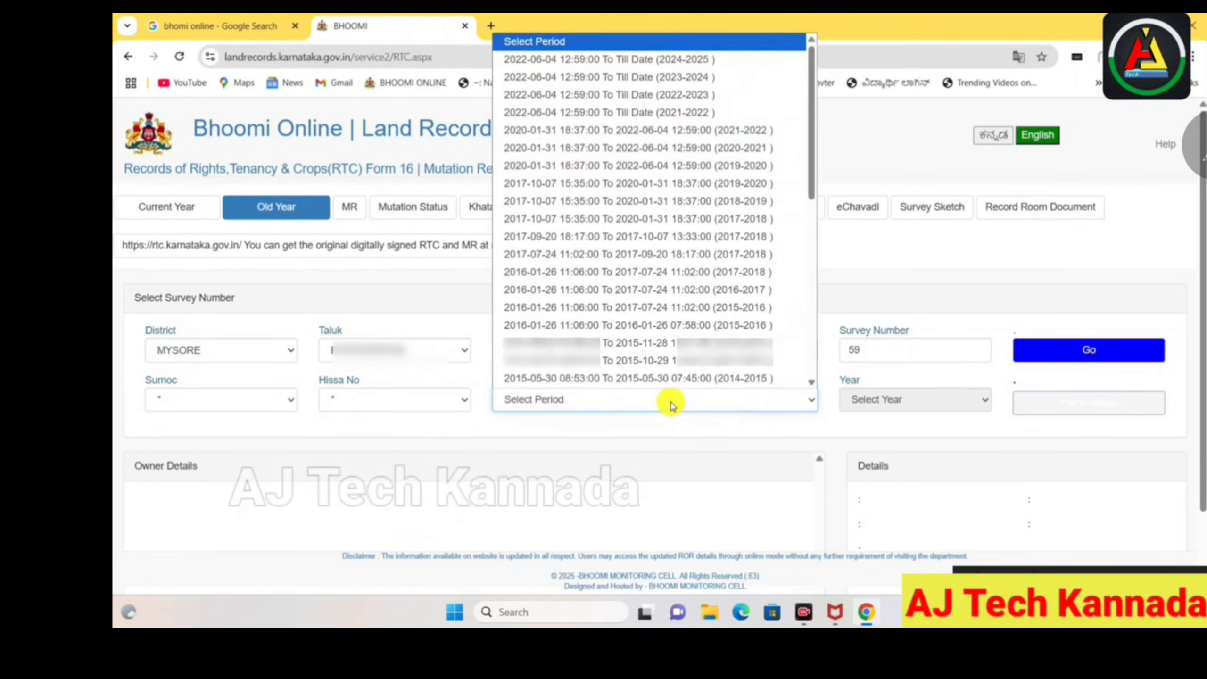
{"action": "scroll", "coordinate": [689, 320], "scroll_direction": "down", "scroll_amount": 10}
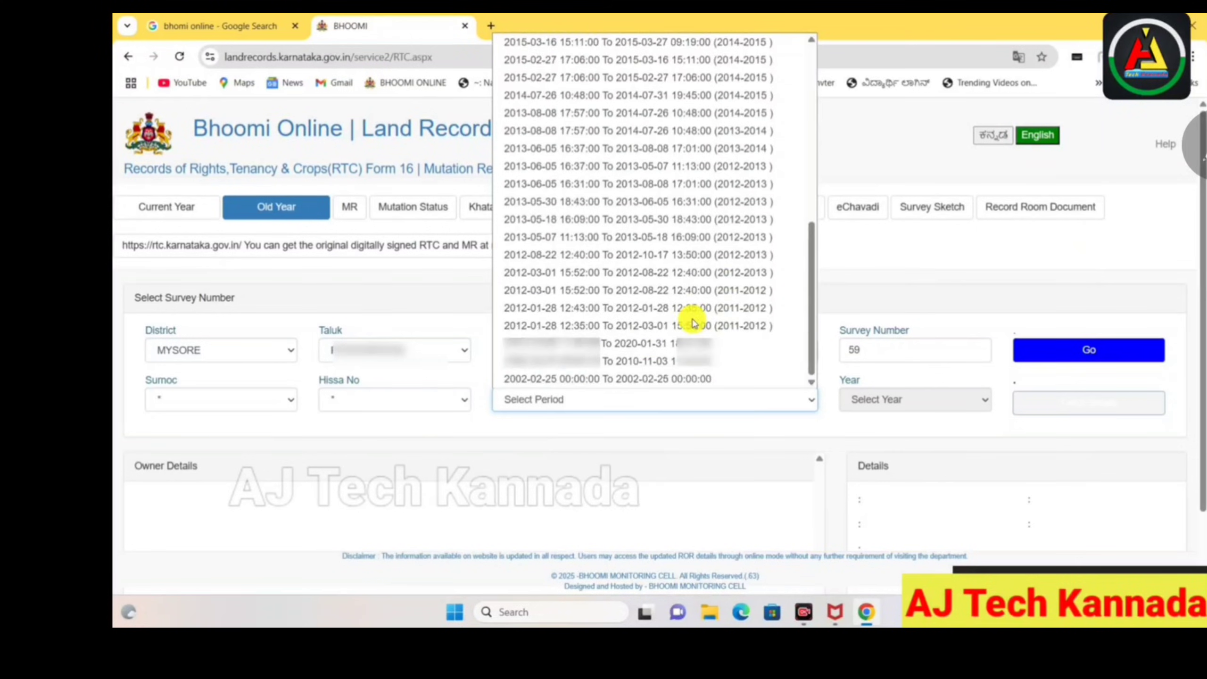
{"action": "scroll", "coordinate": [658, 350], "scroll_direction": "up", "scroll_amount": 9}
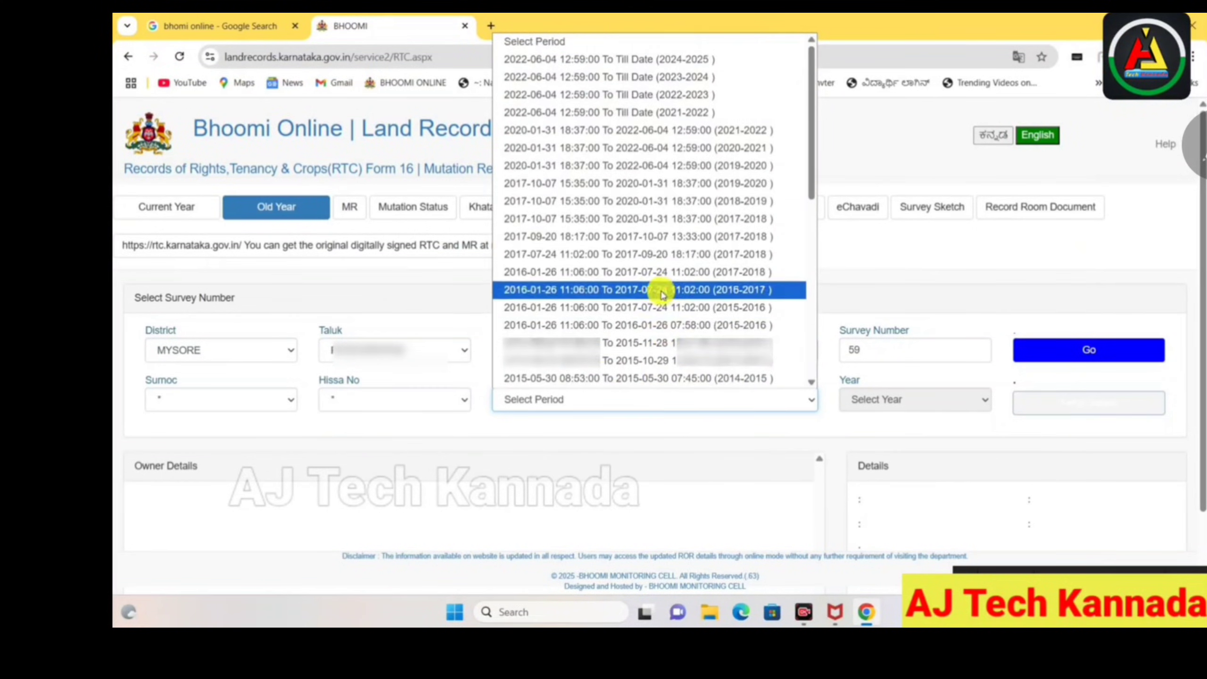
{"action": "scroll", "coordinate": [681, 193], "scroll_direction": "down", "scroll_amount": 8}
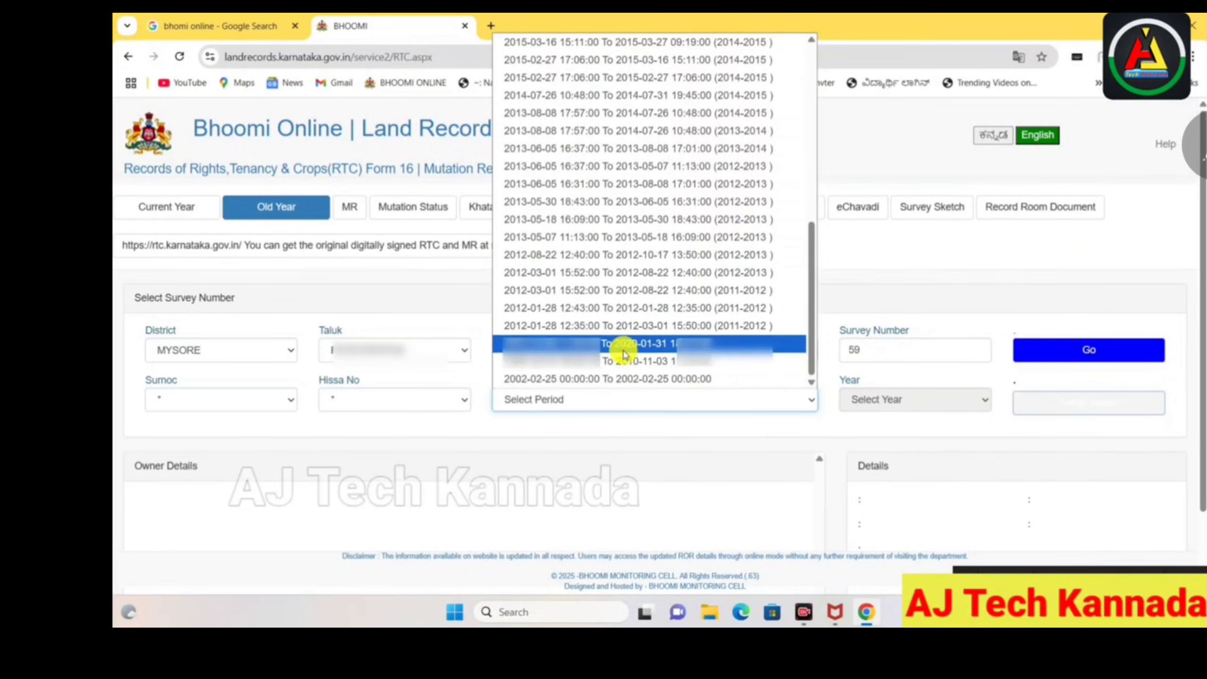
{"action": "left_click", "coordinate": [574, 380]}
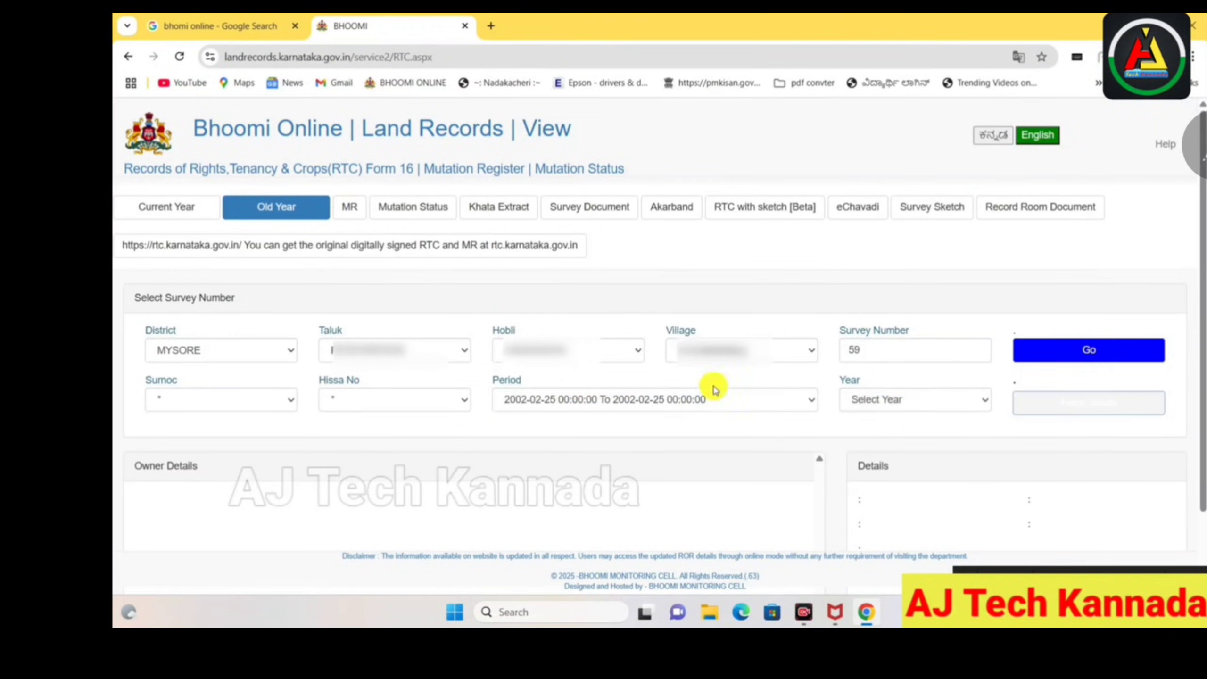
{"action": "left_click", "coordinate": [914, 403]}
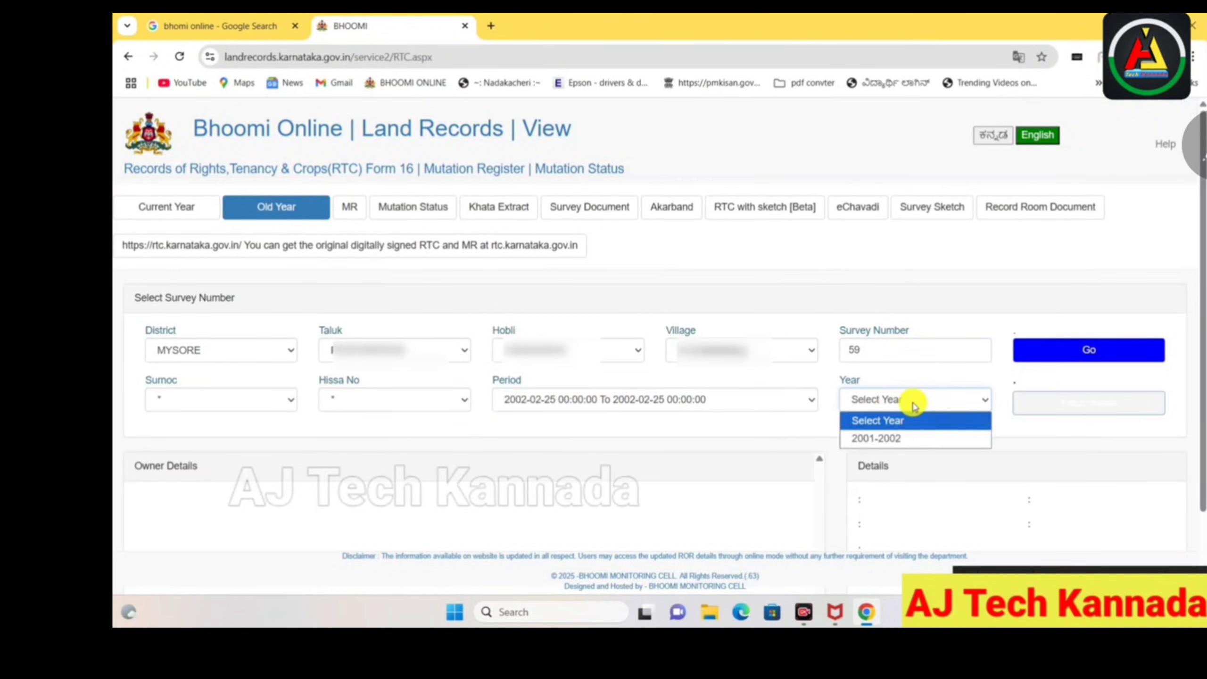
{"action": "left_click", "coordinate": [897, 439]}
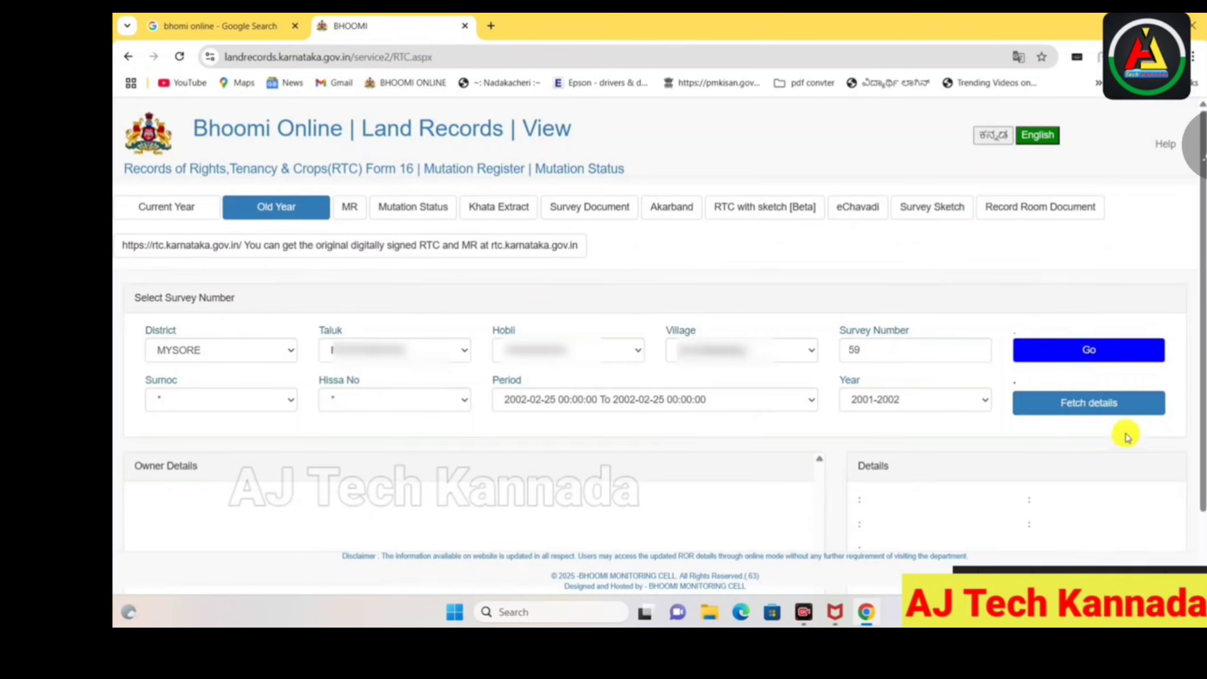
{"action": "left_click", "coordinate": [1093, 409]}
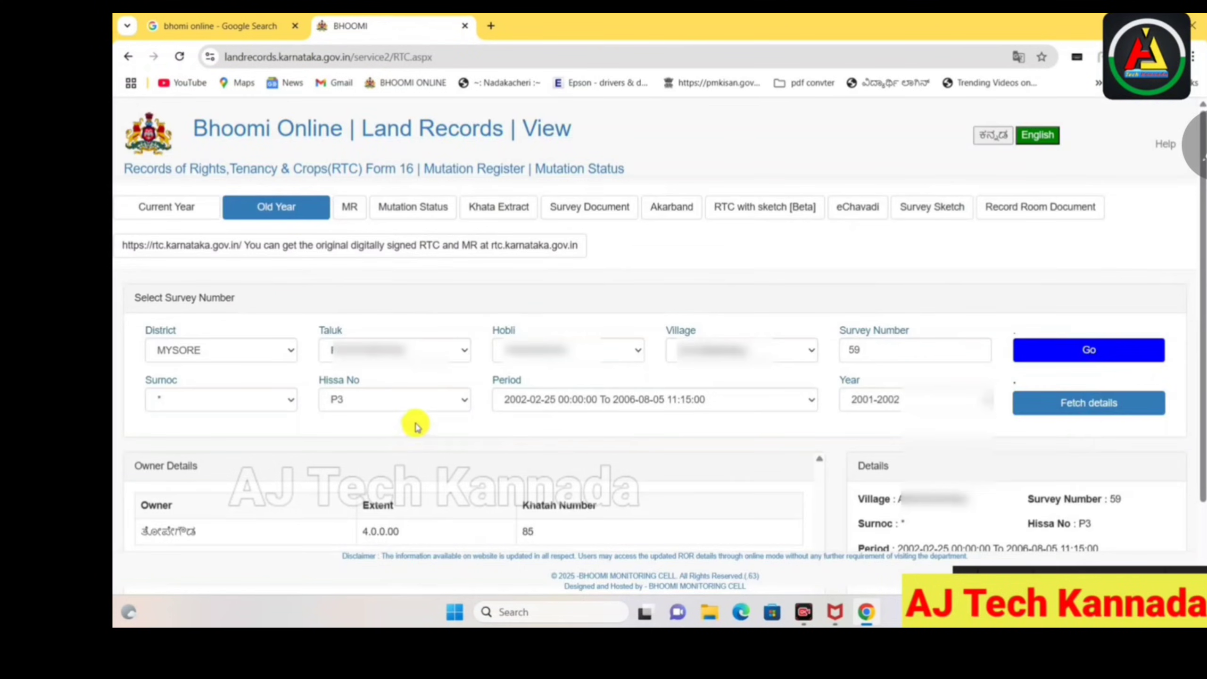
Step: Open survey 59's 2001-2002 RTC from the Details panel in a new tab
{"action": "scroll", "coordinate": [456, 458], "scroll_direction": "down", "scroll_amount": 2}
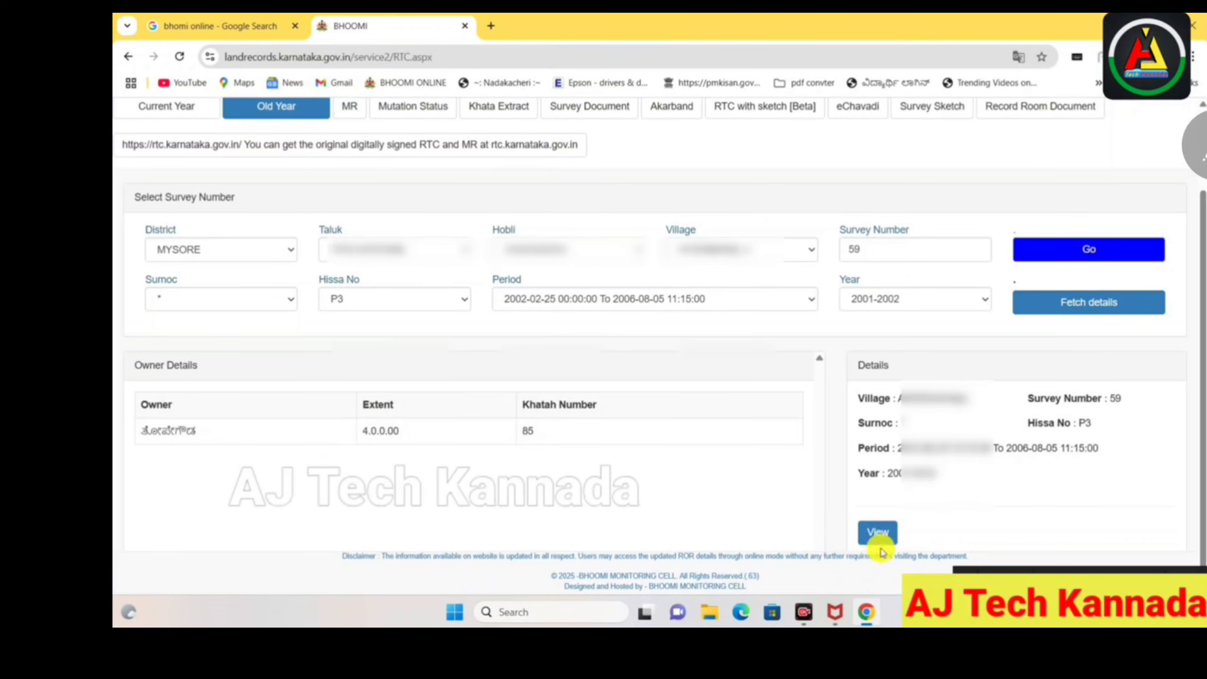
{"action": "left_click", "coordinate": [879, 532]}
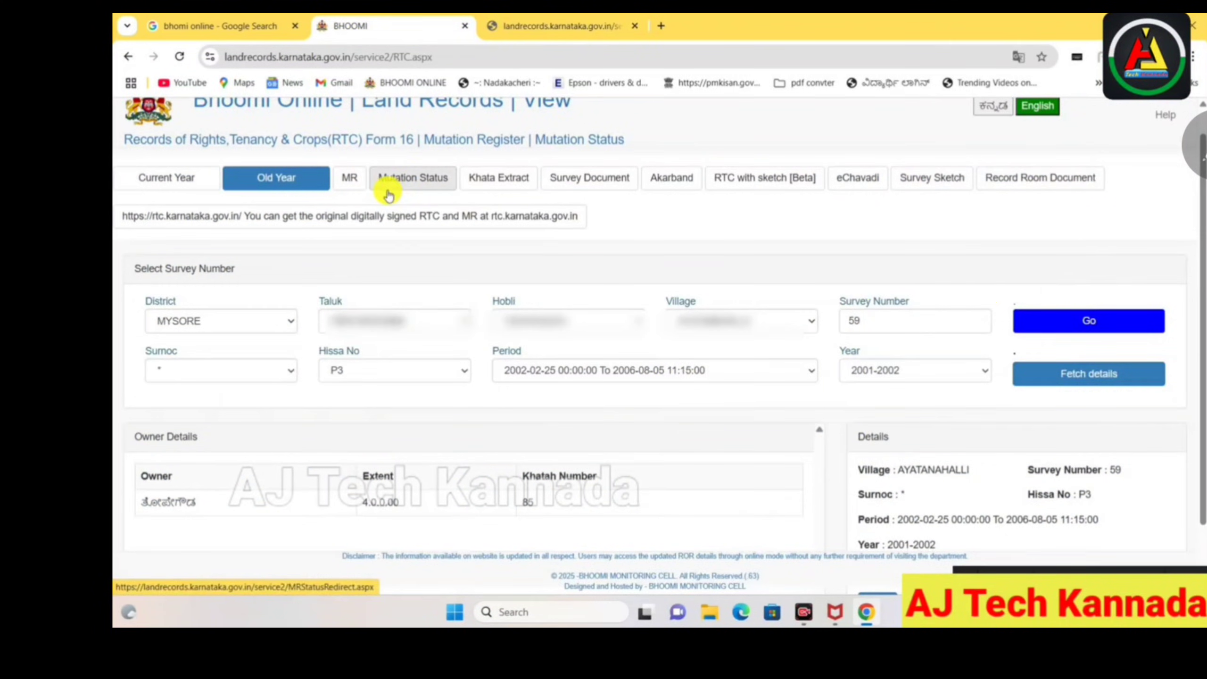
Step: Open Survey Sketch and select Mysore district with its taluk, hobli and village
{"action": "left_click", "coordinate": [937, 180]}
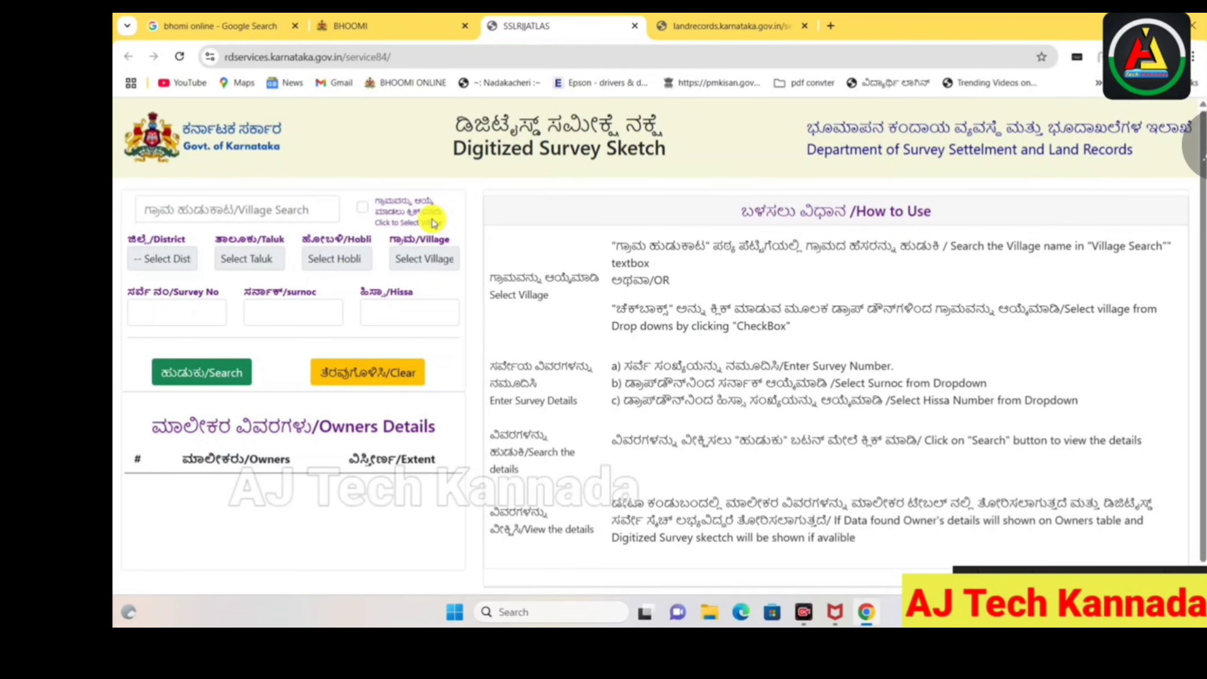
{"action": "left_click", "coordinate": [362, 209]}
{"action": "left_click", "coordinate": [177, 261]}
{"action": "scroll", "coordinate": [189, 476], "scroll_direction": "down", "scroll_amount": 5}
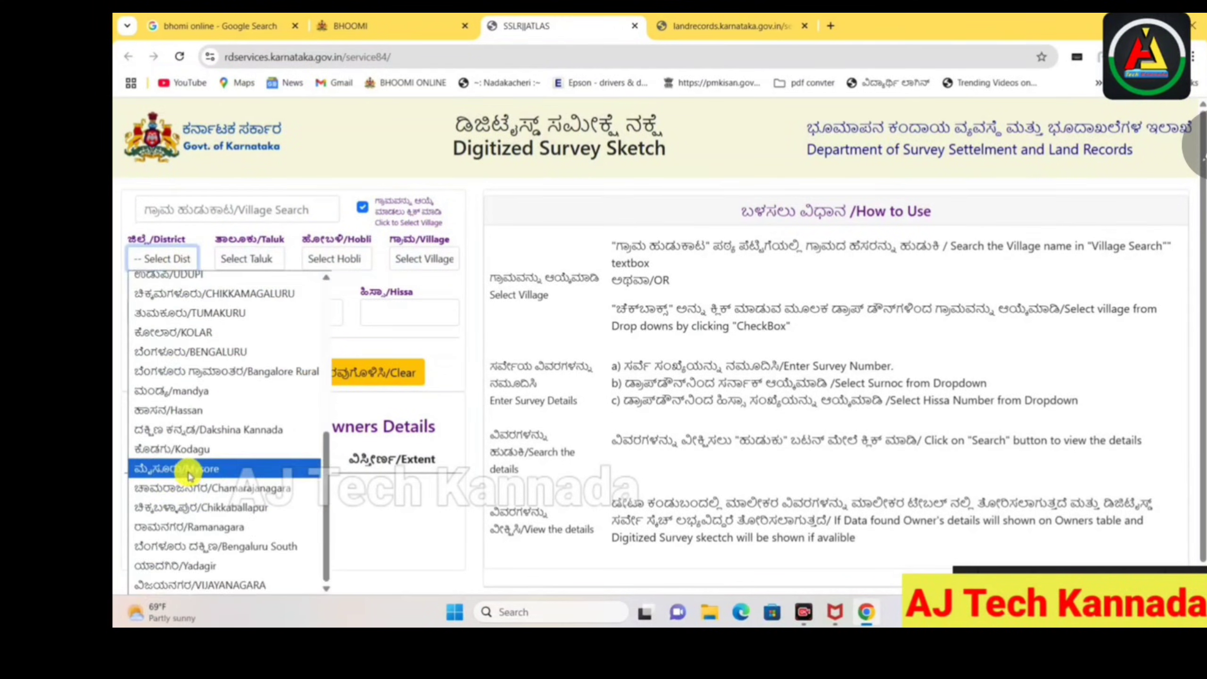
{"action": "left_click", "coordinate": [183, 473]}
{"action": "left_click", "coordinate": [257, 267]}
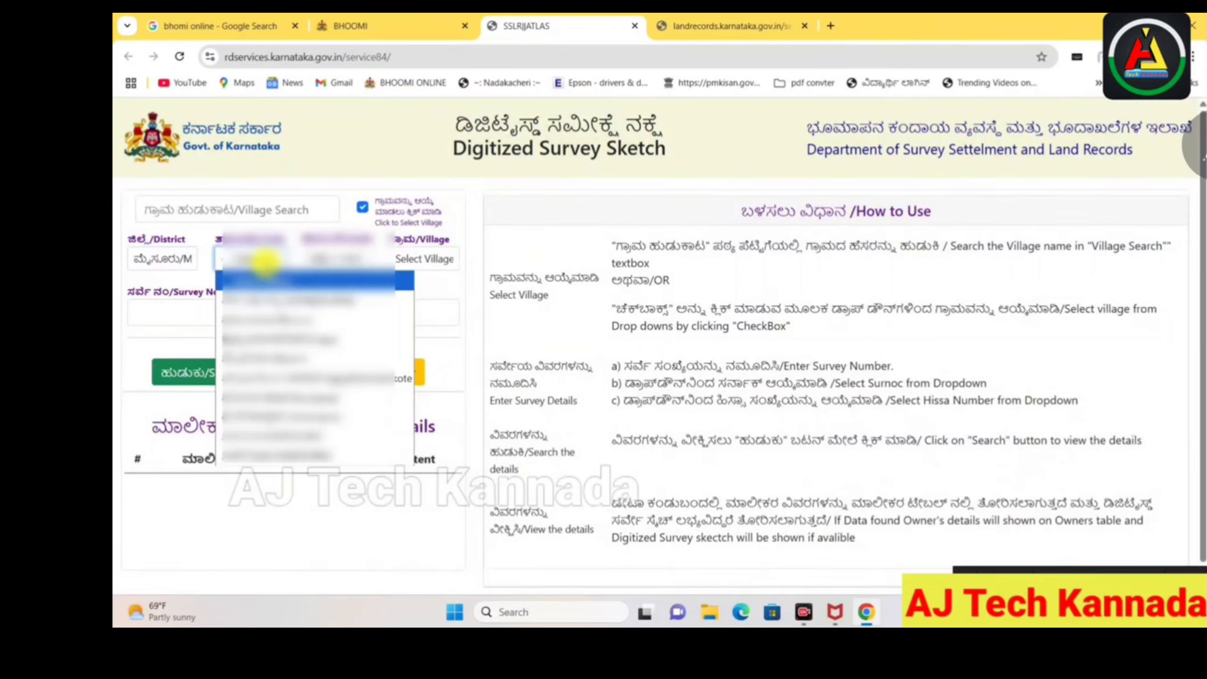
{"action": "left_click", "coordinate": [283, 305]}
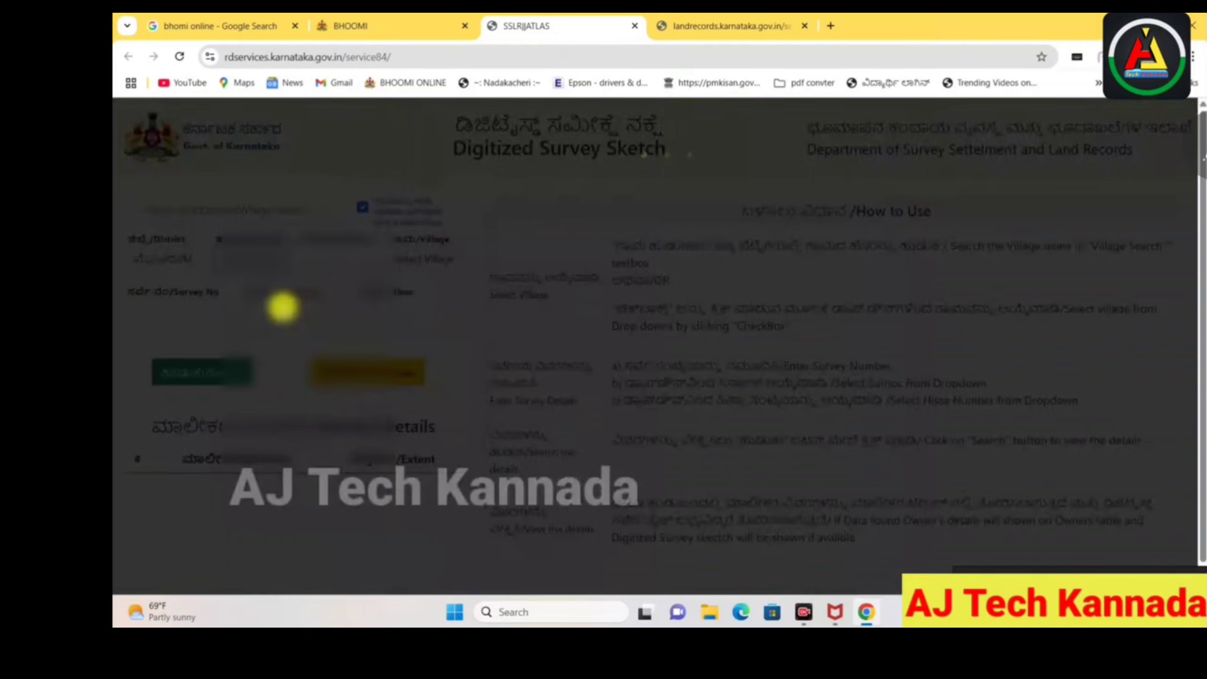
{"action": "left_click", "coordinate": [348, 270]}
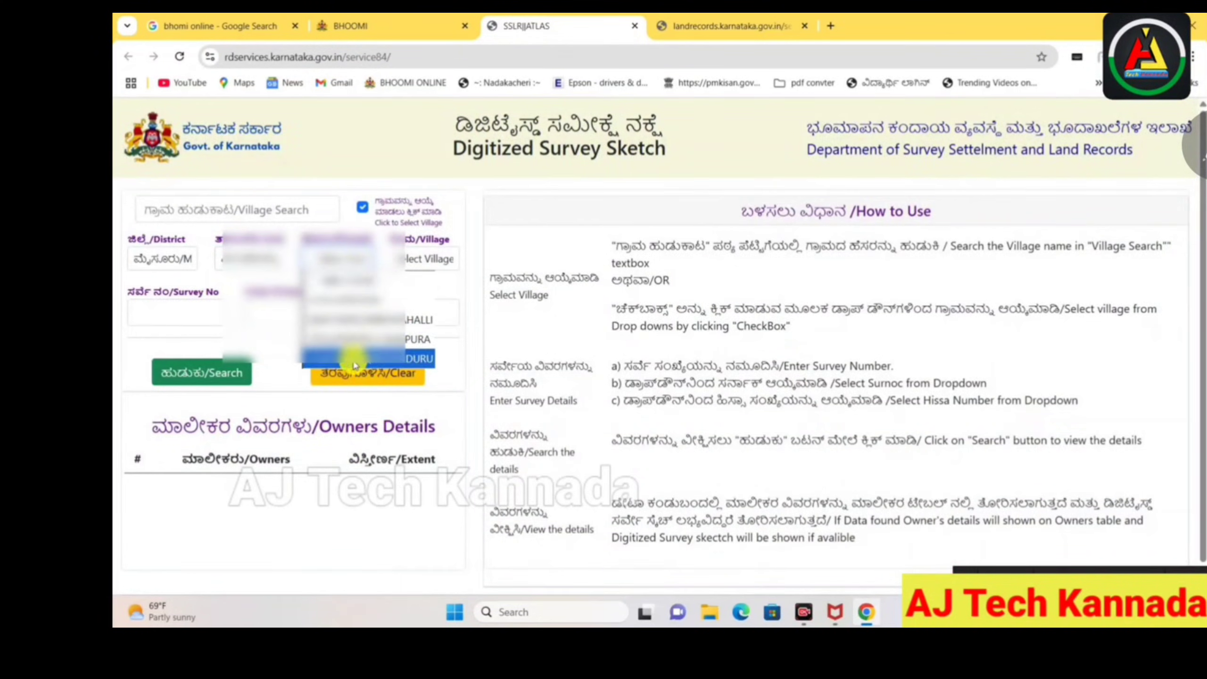
{"action": "left_click", "coordinate": [359, 349]}
{"action": "left_click", "coordinate": [418, 261]}
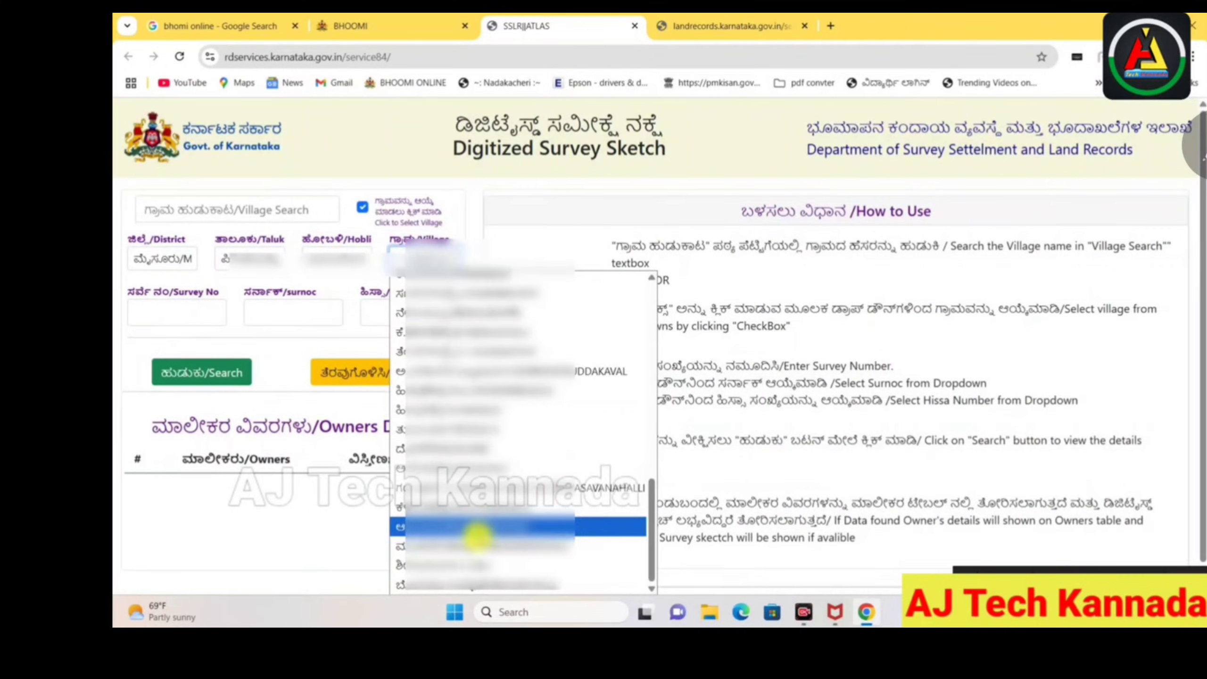
{"action": "left_click", "coordinate": [476, 531]}
Step: Enter survey number 52 with surnoc * and hissa 2
{"action": "left_click", "coordinate": [176, 315]}
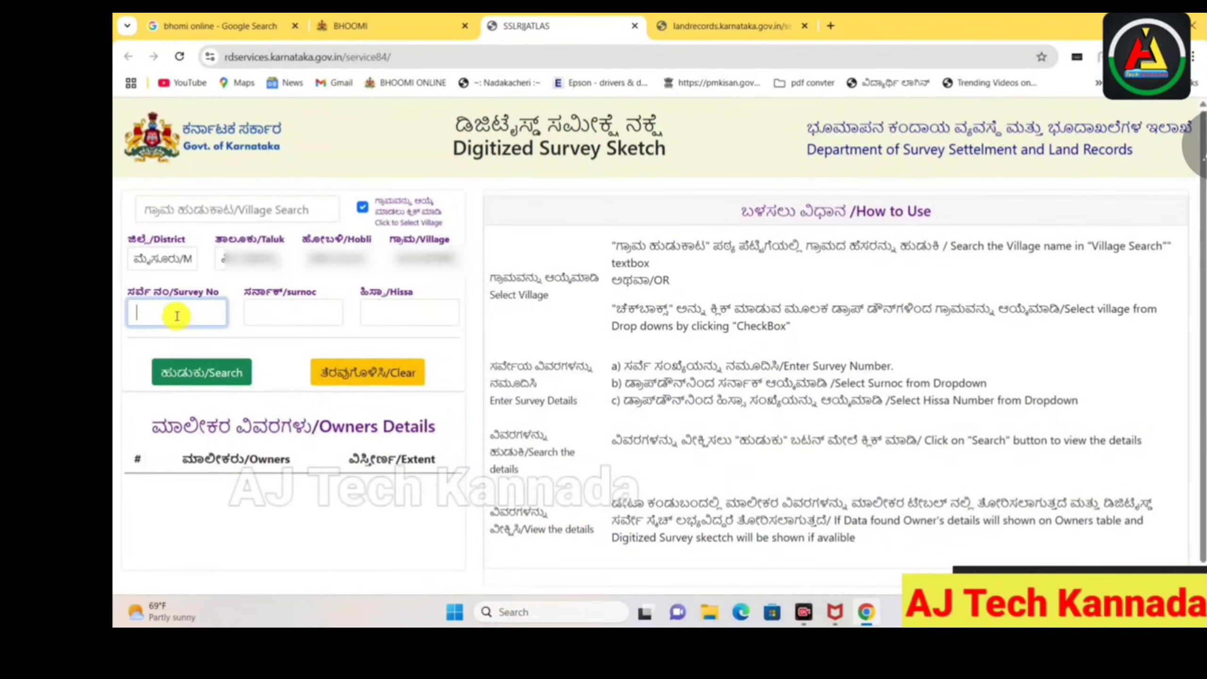
{"action": "type", "text": "52"}
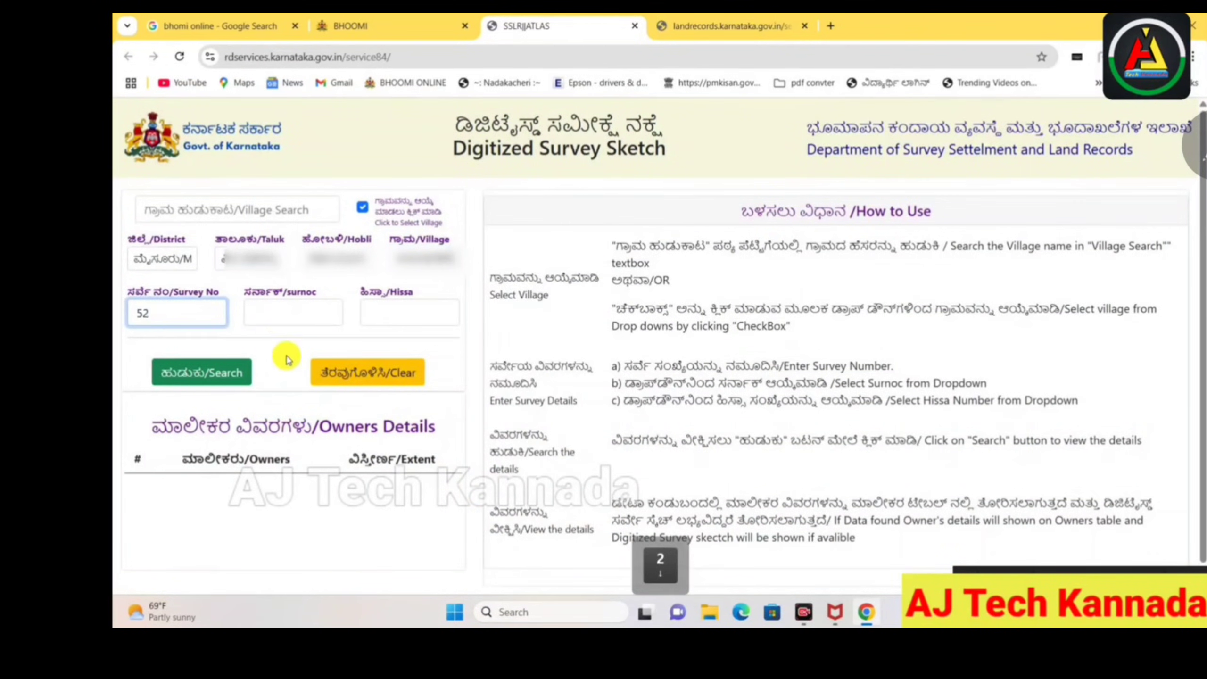
{"action": "left_click", "coordinate": [281, 318]}
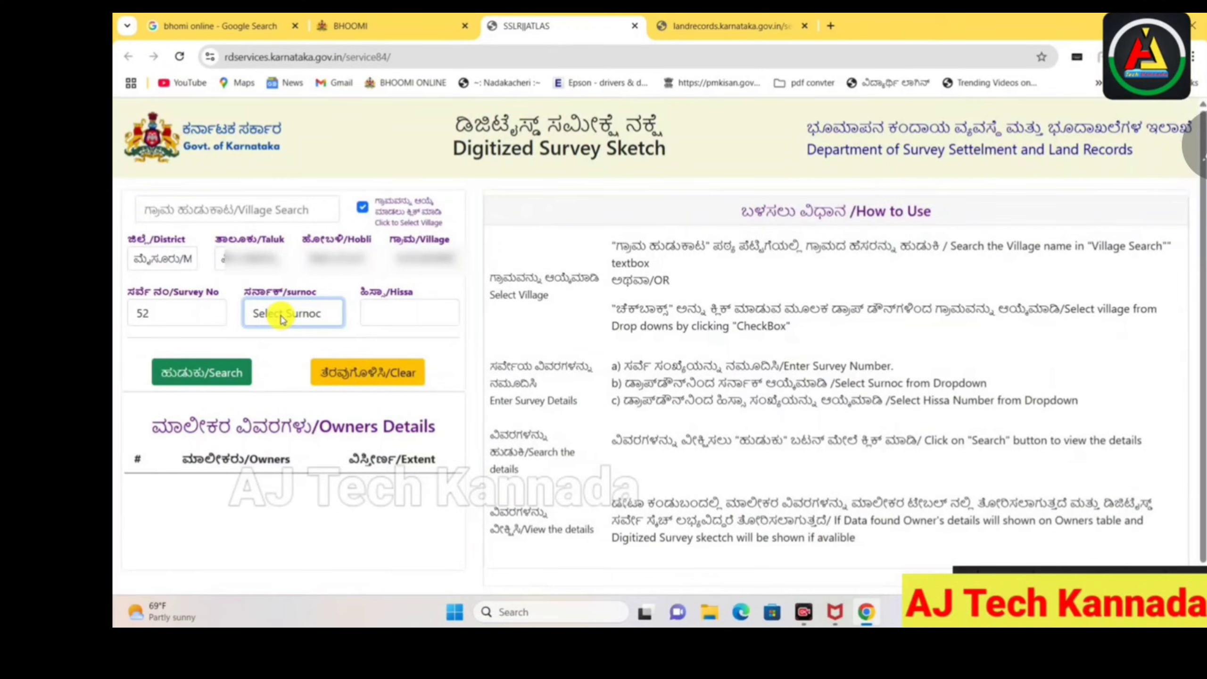
{"action": "left_click", "coordinate": [305, 319]}
{"action": "left_click", "coordinate": [269, 339]}
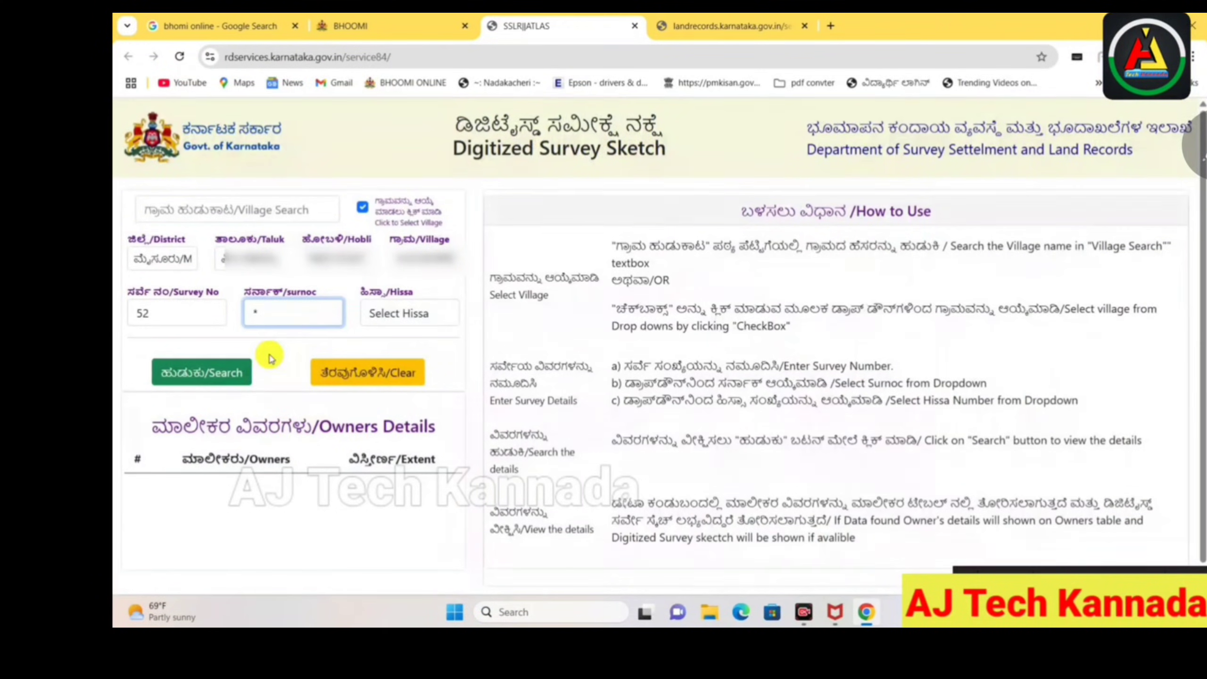
{"action": "left_click", "coordinate": [388, 317]}
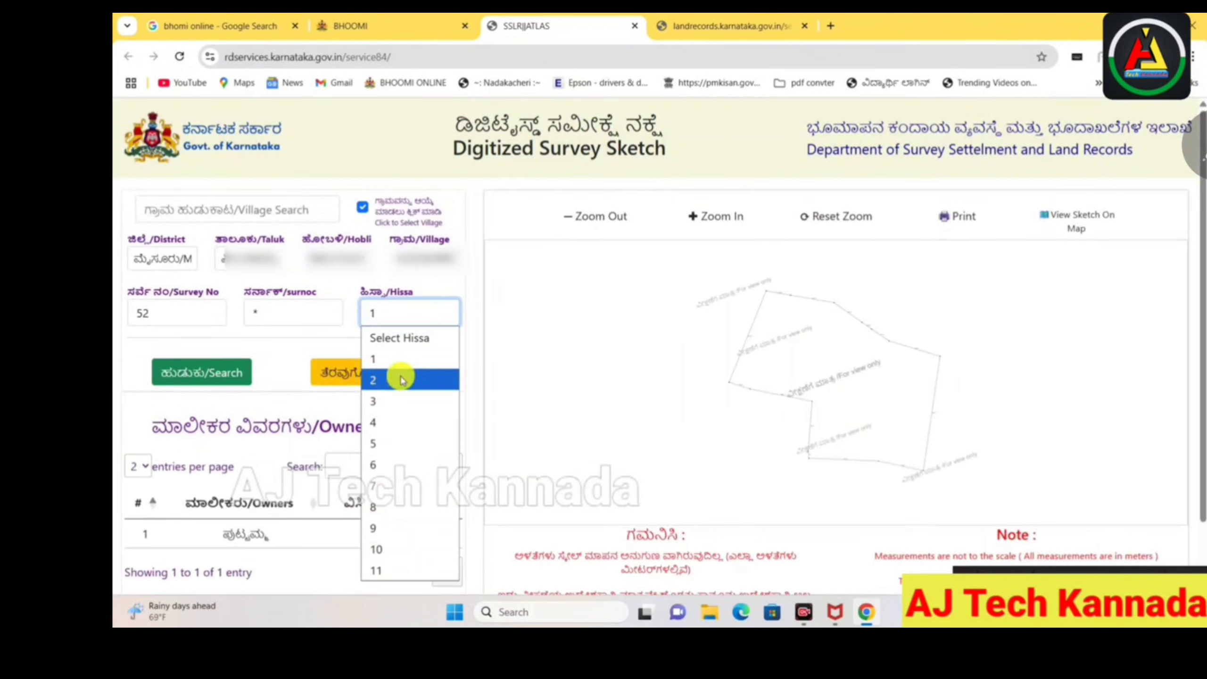
{"action": "left_click", "coordinate": [401, 379]}
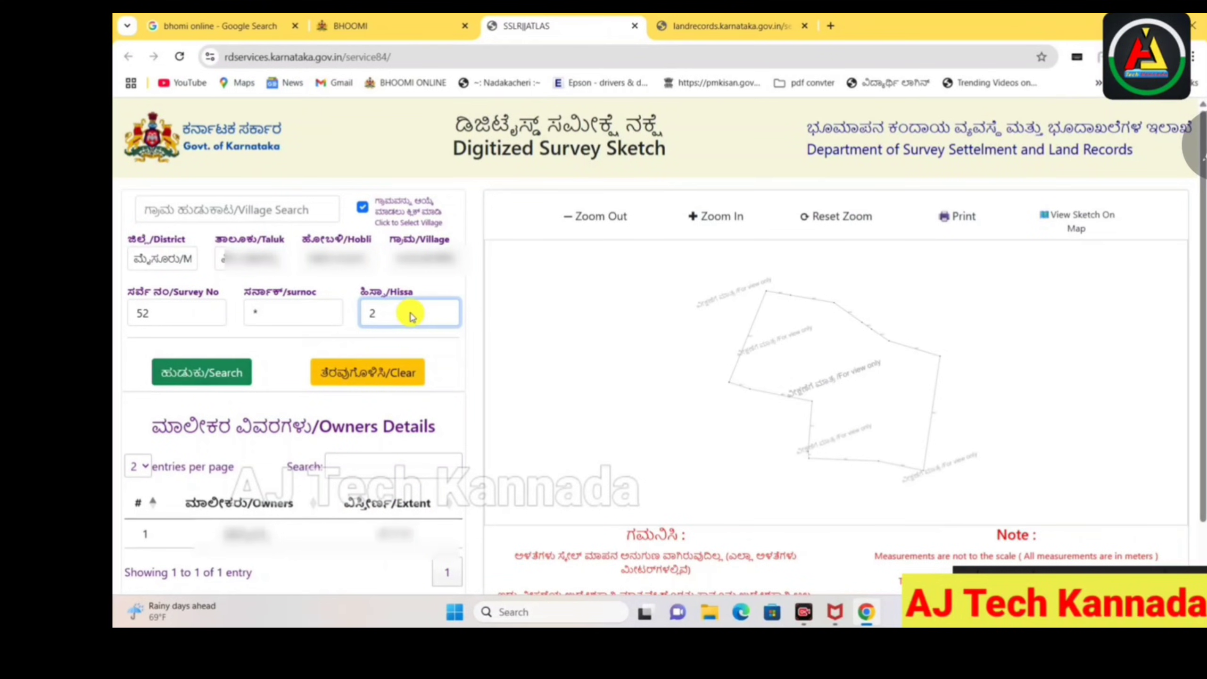
Step: Search sketch 52/*/2, view it zoomed out on the satellite map, then close it and return to Bhoomi
{"action": "left_click", "coordinate": [201, 374]}
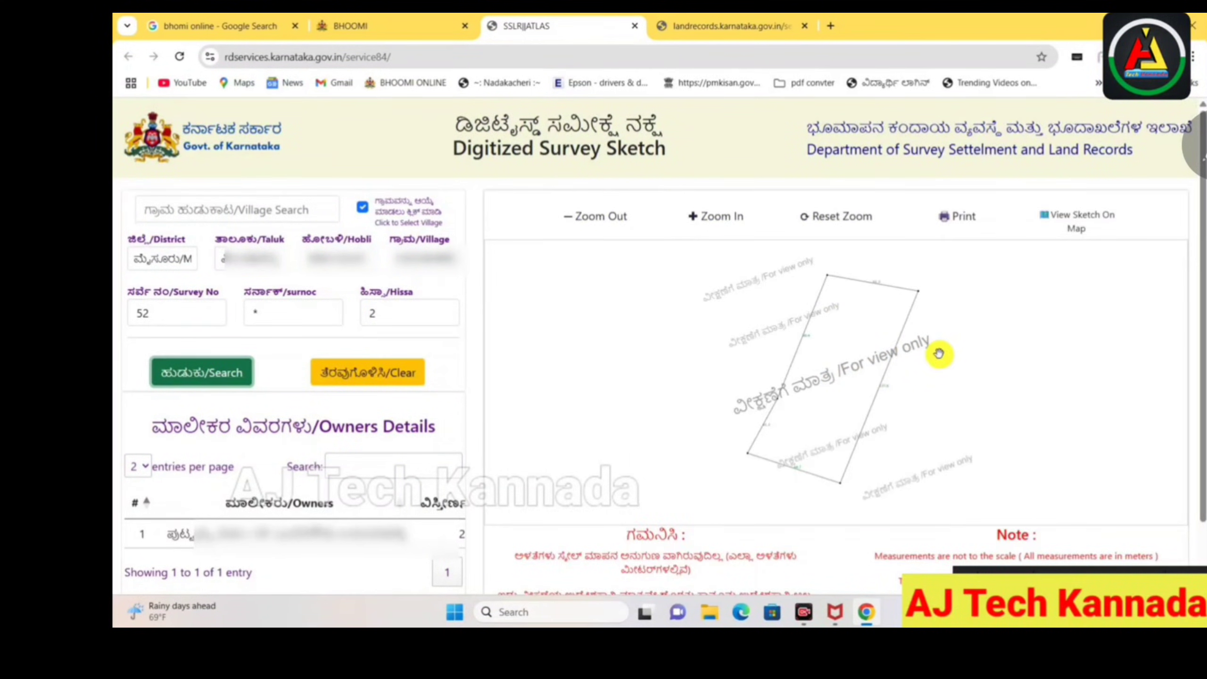
{"action": "left_click", "coordinate": [1083, 221]}
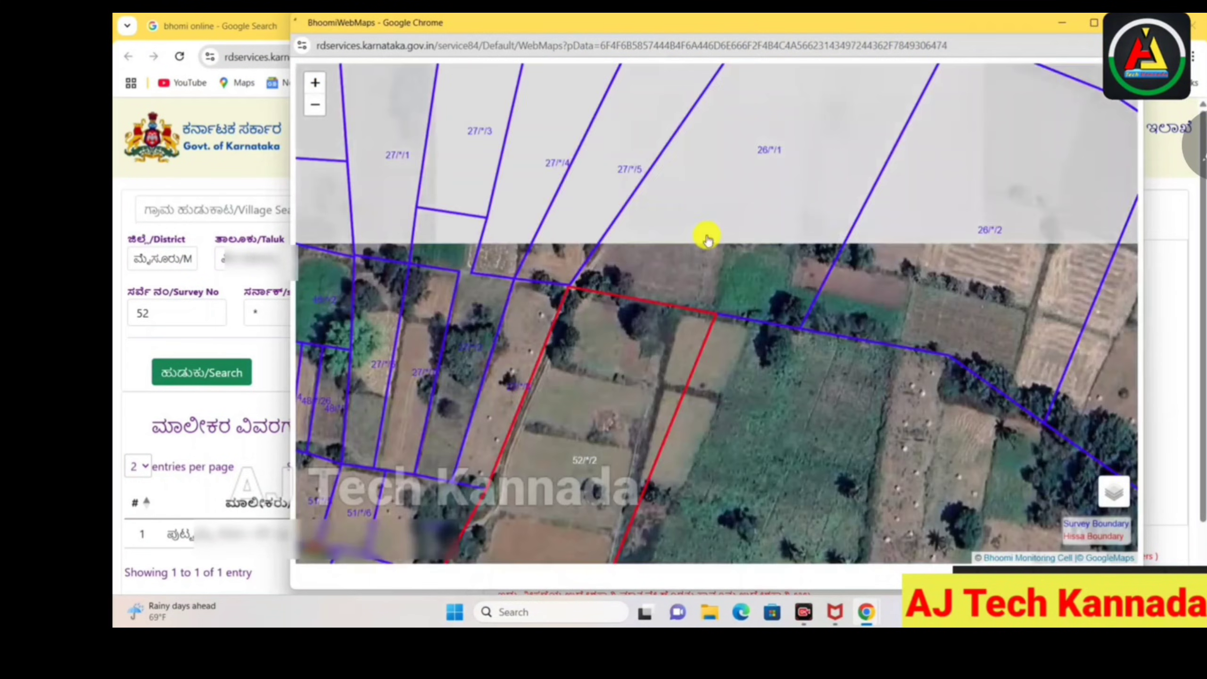
{"action": "scroll", "coordinate": [796, 315], "scroll_direction": "down", "scroll_amount": 1}
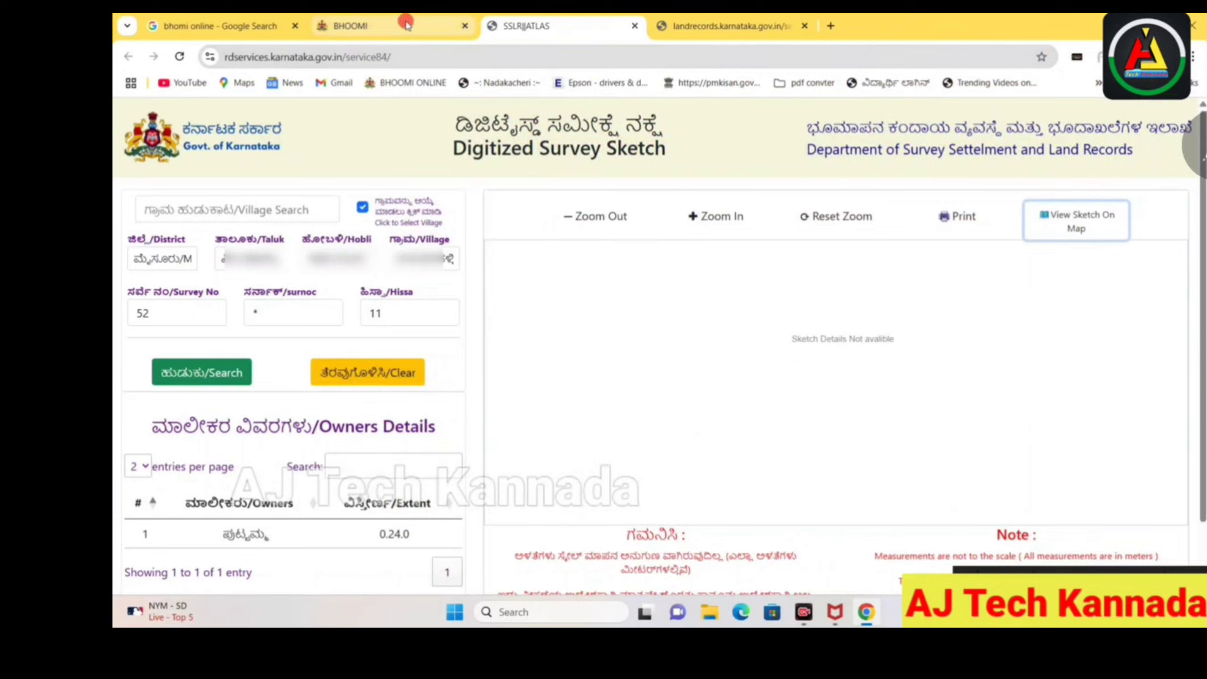
{"action": "left_click", "coordinate": [404, 24]}
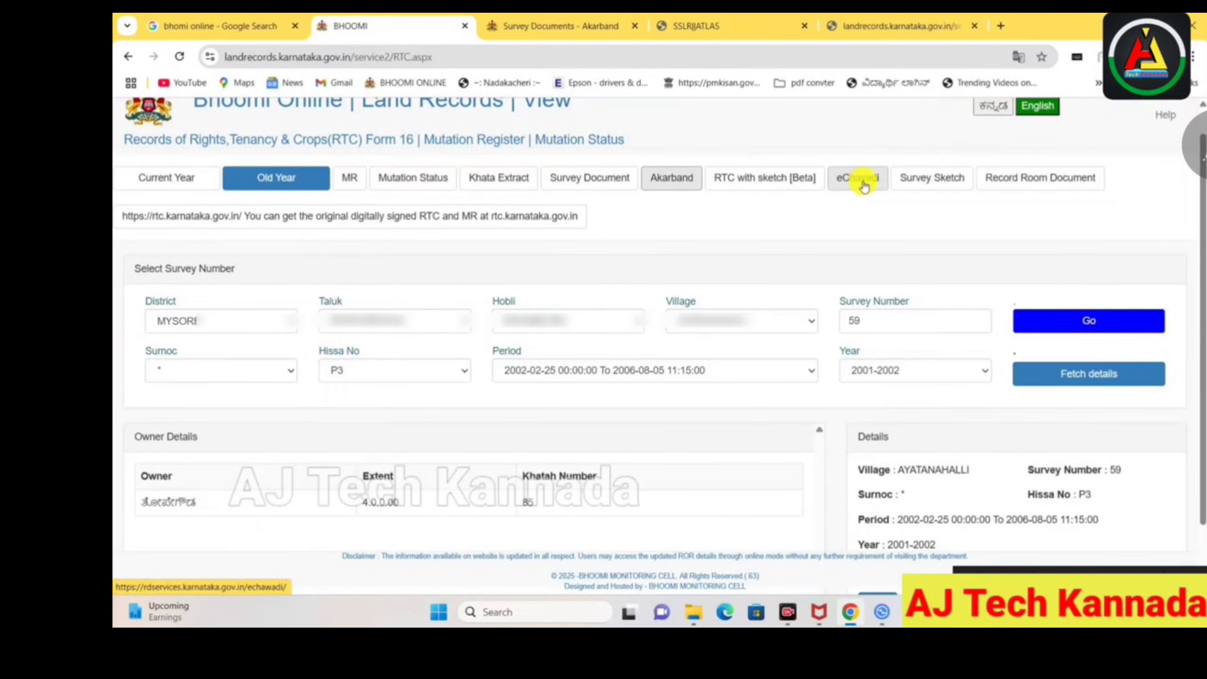
Step: Open e-Chavadi and select district ಮೈಸೂರು plus its taluk, hobli and village in Advanced Search
{"action": "left_click", "coordinate": [863, 187]}
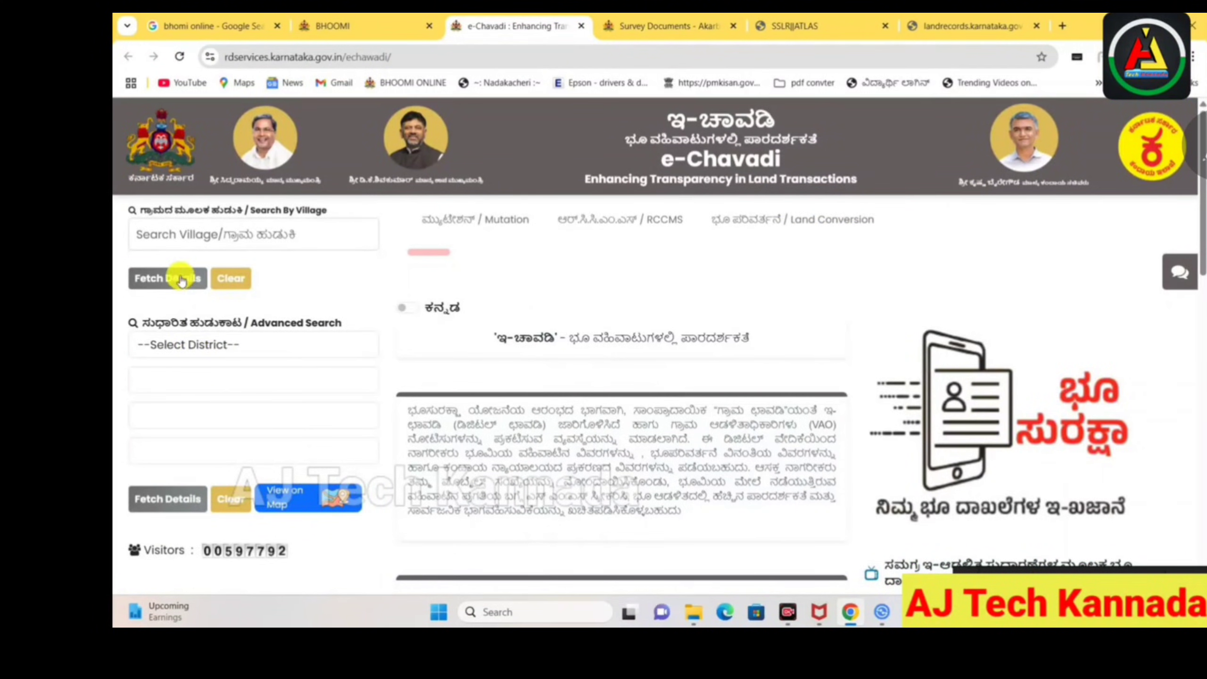
{"action": "left_click", "coordinate": [209, 343]}
{"action": "left_click", "coordinate": [196, 182]}
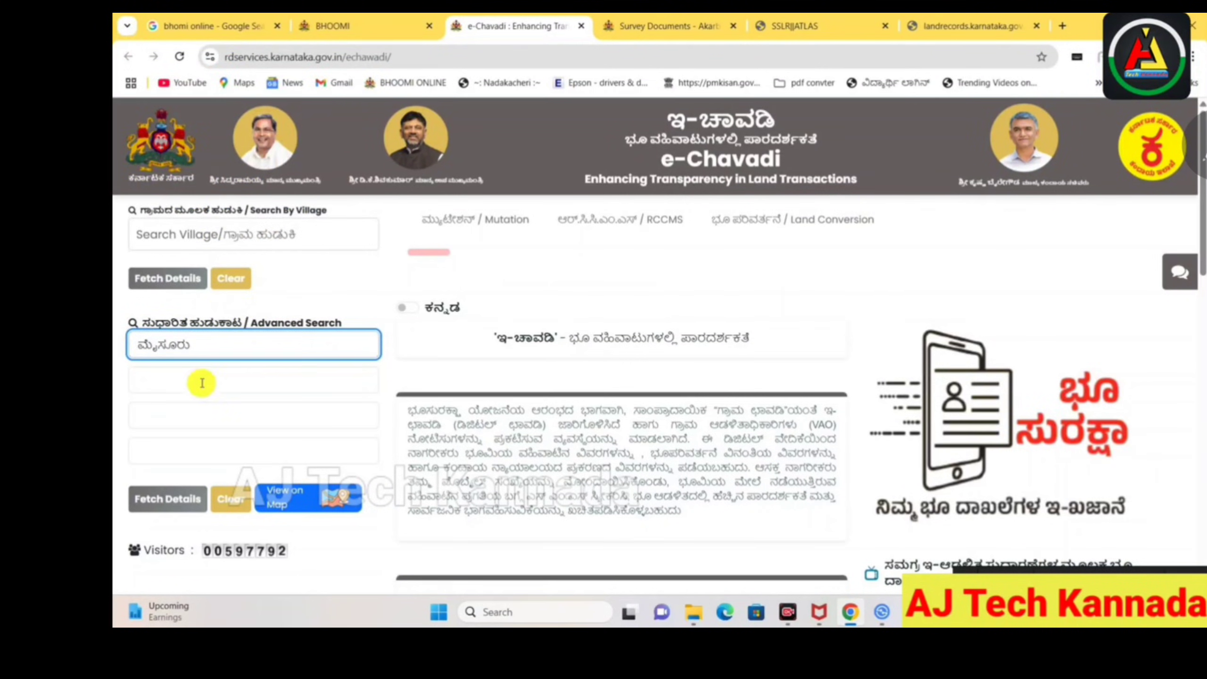
{"action": "left_click", "coordinate": [176, 388]}
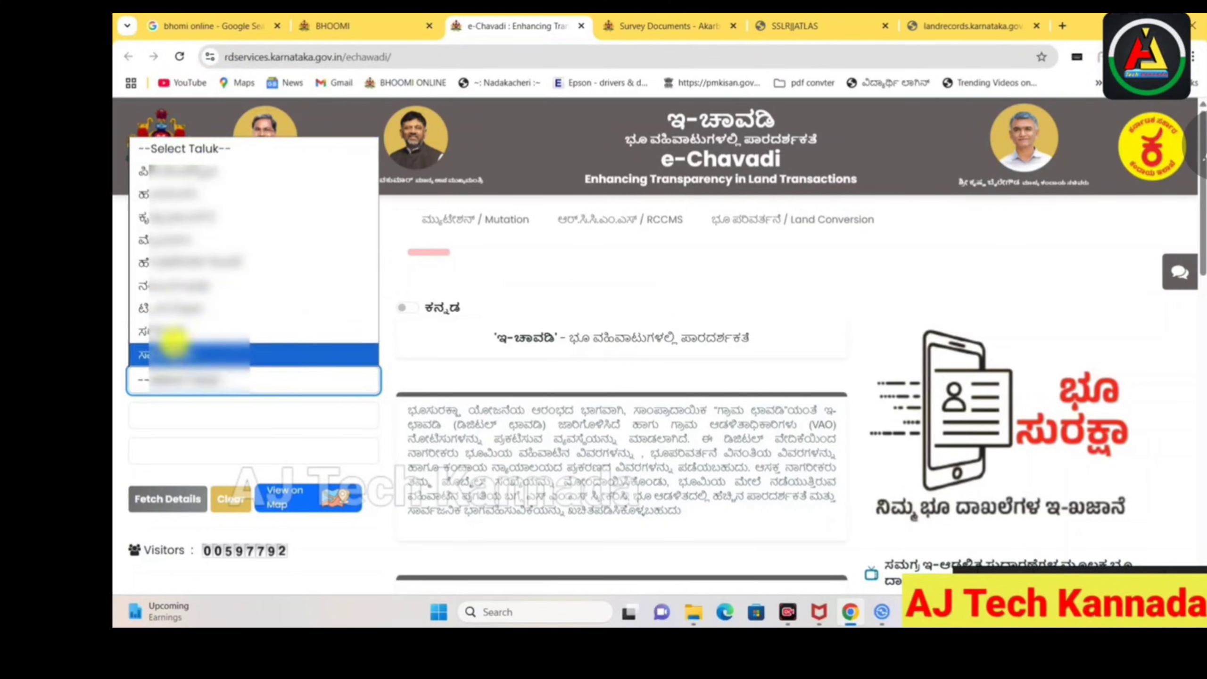
{"action": "left_click", "coordinate": [190, 172]}
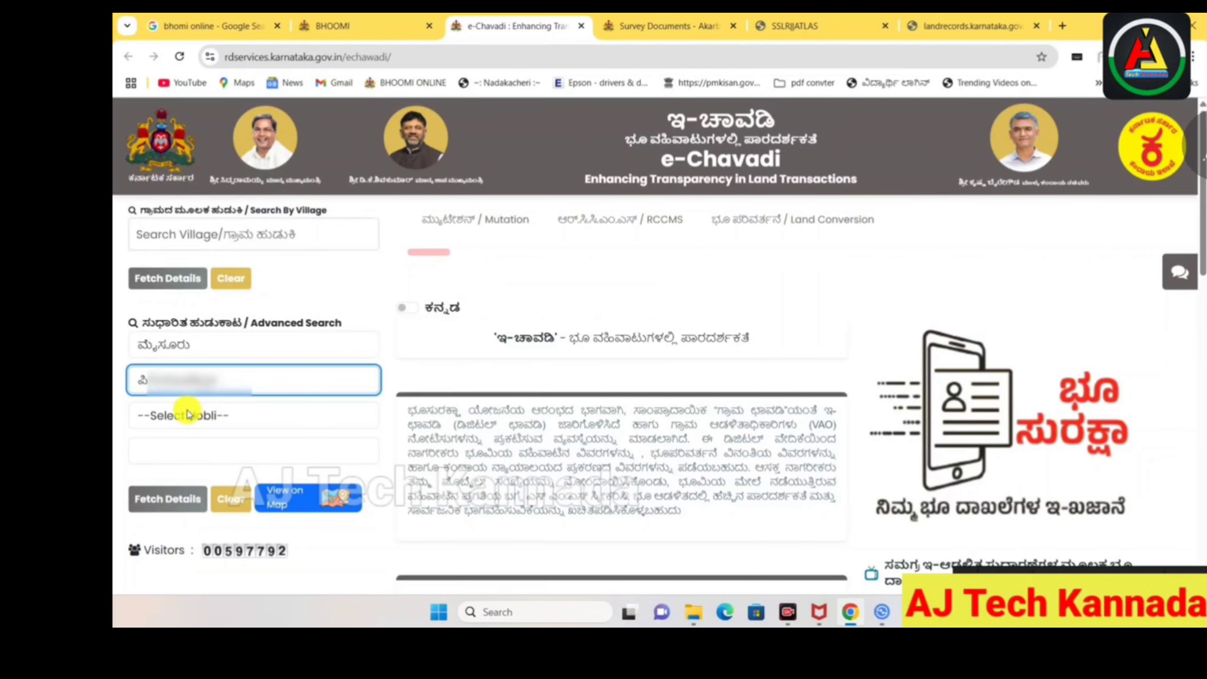
{"action": "left_click", "coordinate": [190, 414]}
{"action": "left_click", "coordinate": [195, 523]}
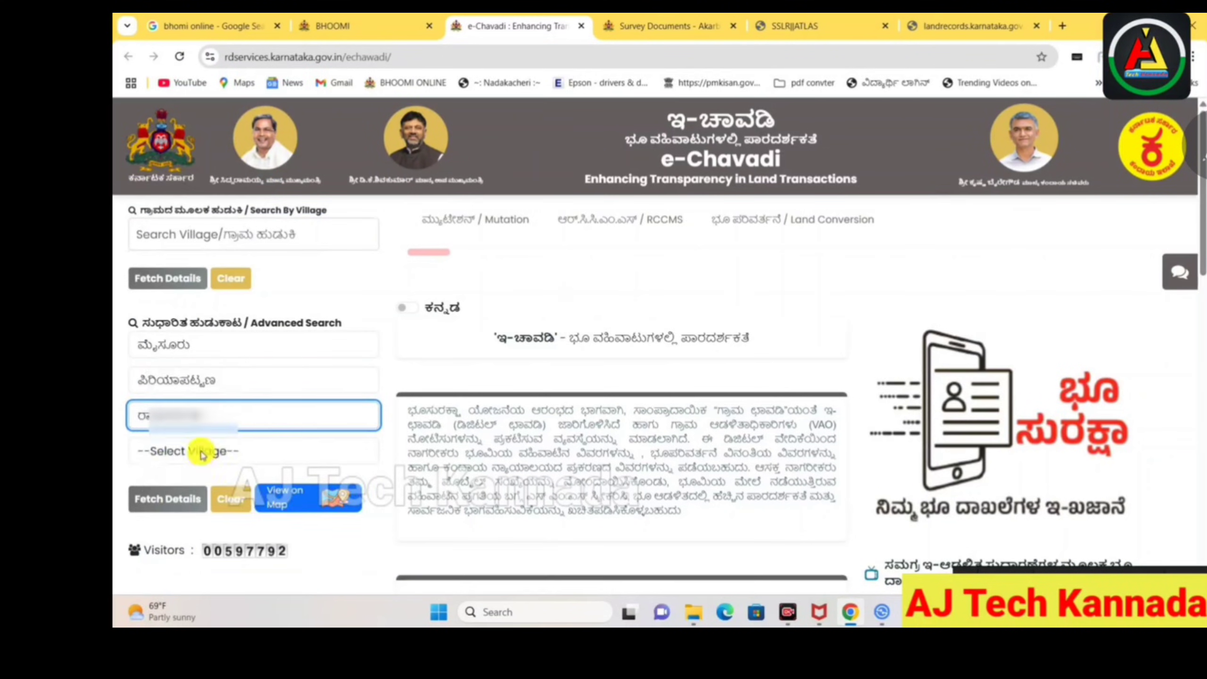
{"action": "left_click", "coordinate": [202, 450]}
{"action": "left_click", "coordinate": [194, 358]}
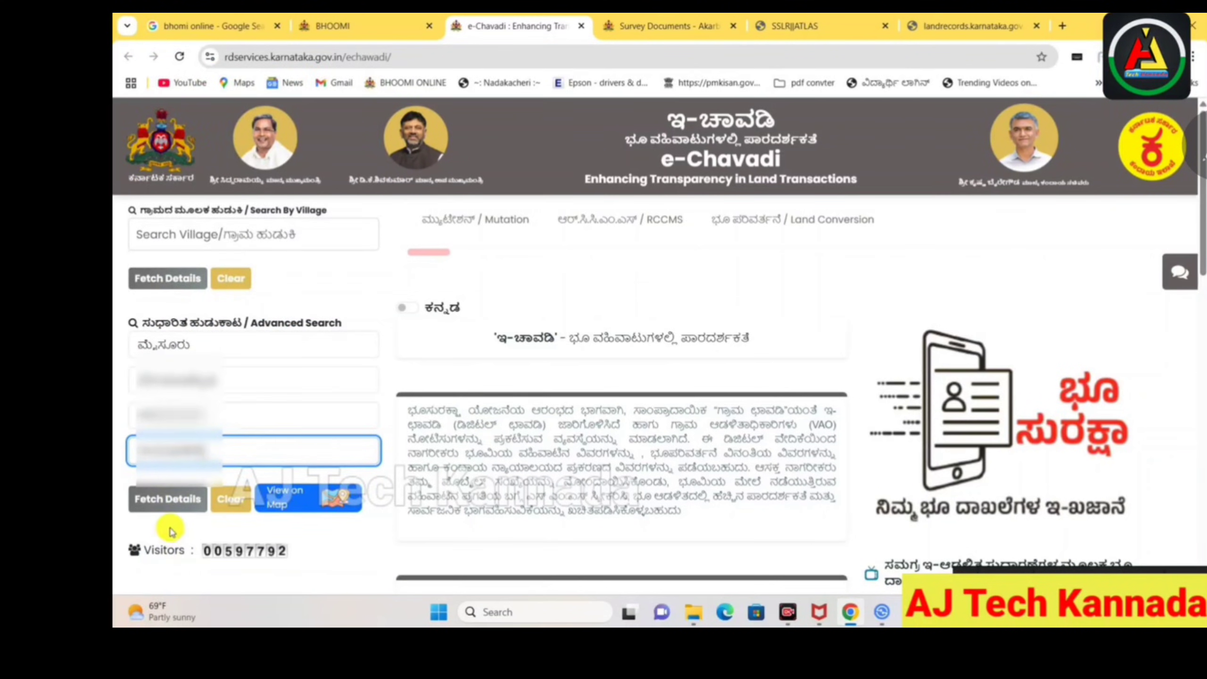
Step: Fetch the village's records, review the 4 mutation entries, then switch to RCCMS
{"action": "left_click", "coordinate": [170, 503]}
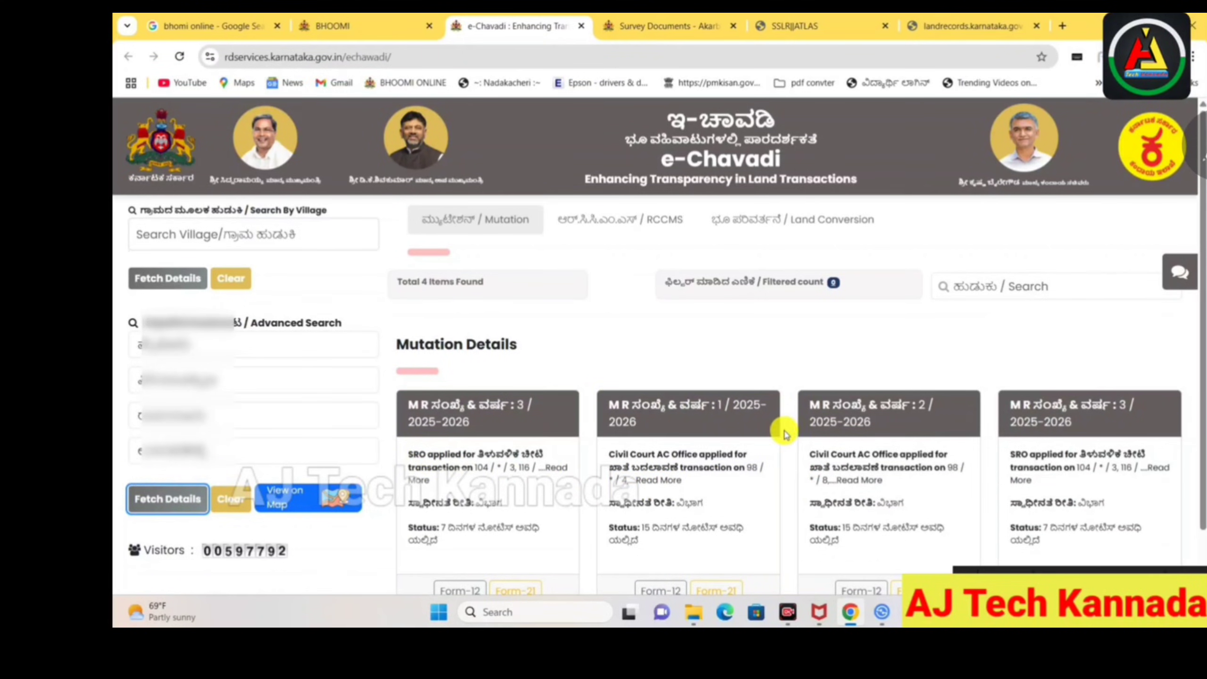
{"action": "scroll", "coordinate": [795, 437], "scroll_direction": "down", "scroll_amount": 1}
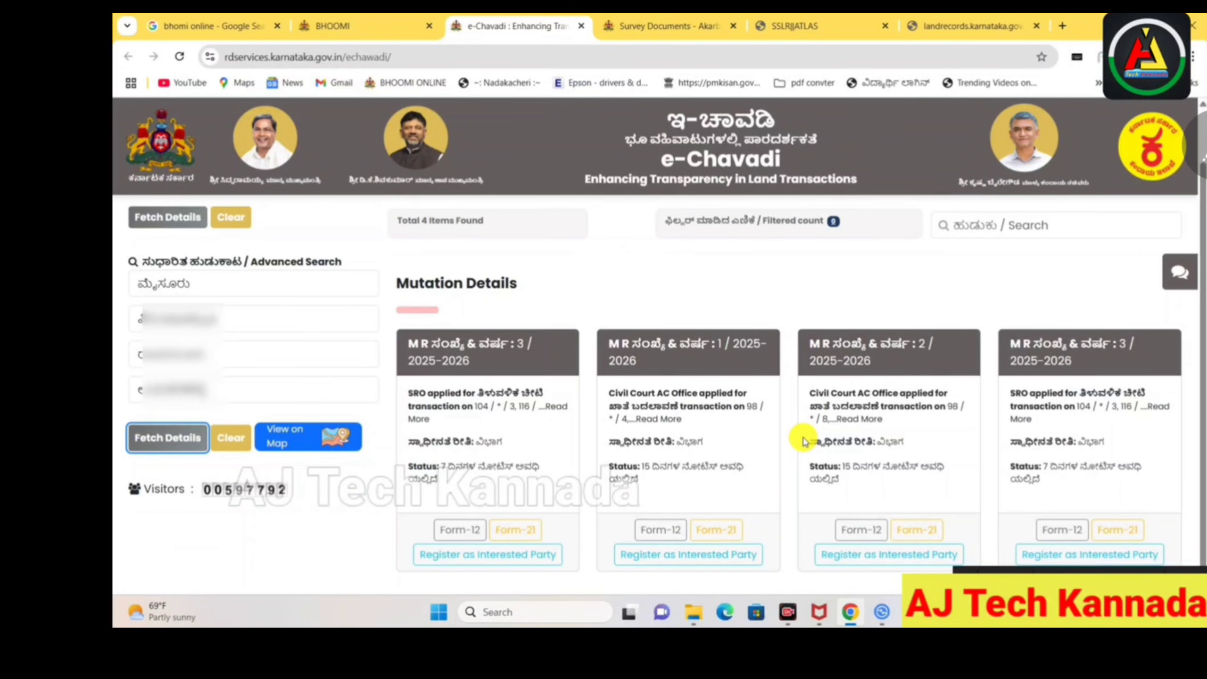
{"action": "scroll", "coordinate": [822, 452], "scroll_direction": "up", "scroll_amount": 1}
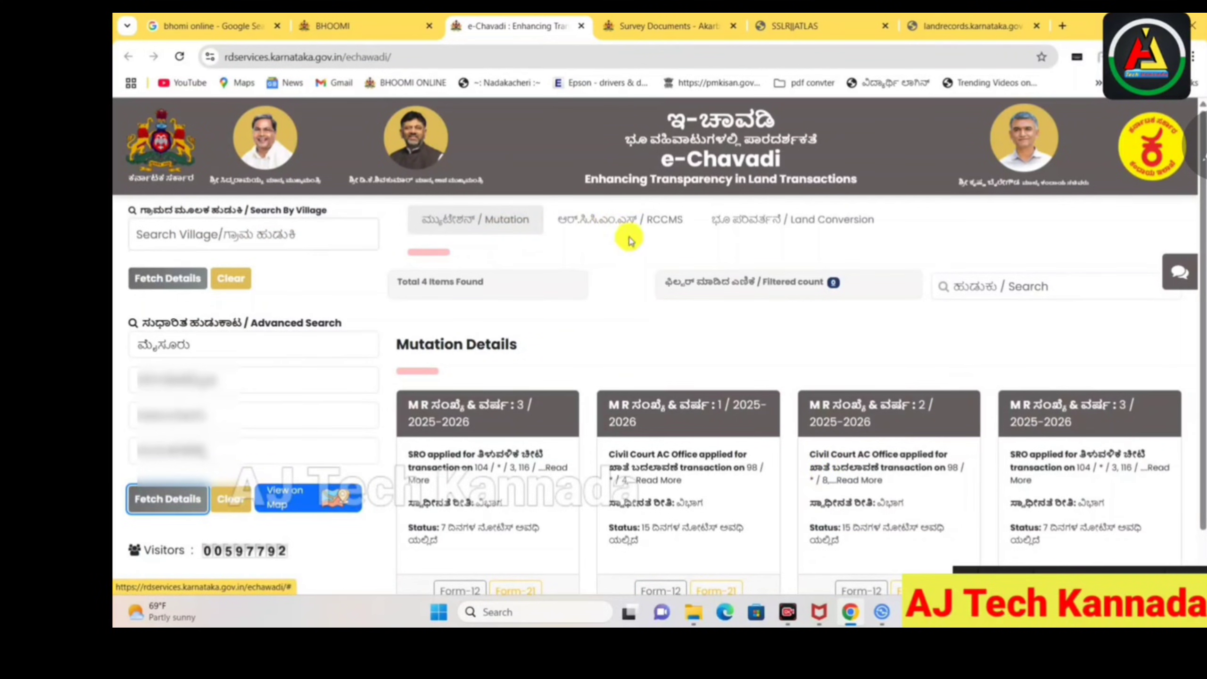
{"action": "left_click", "coordinate": [595, 221]}
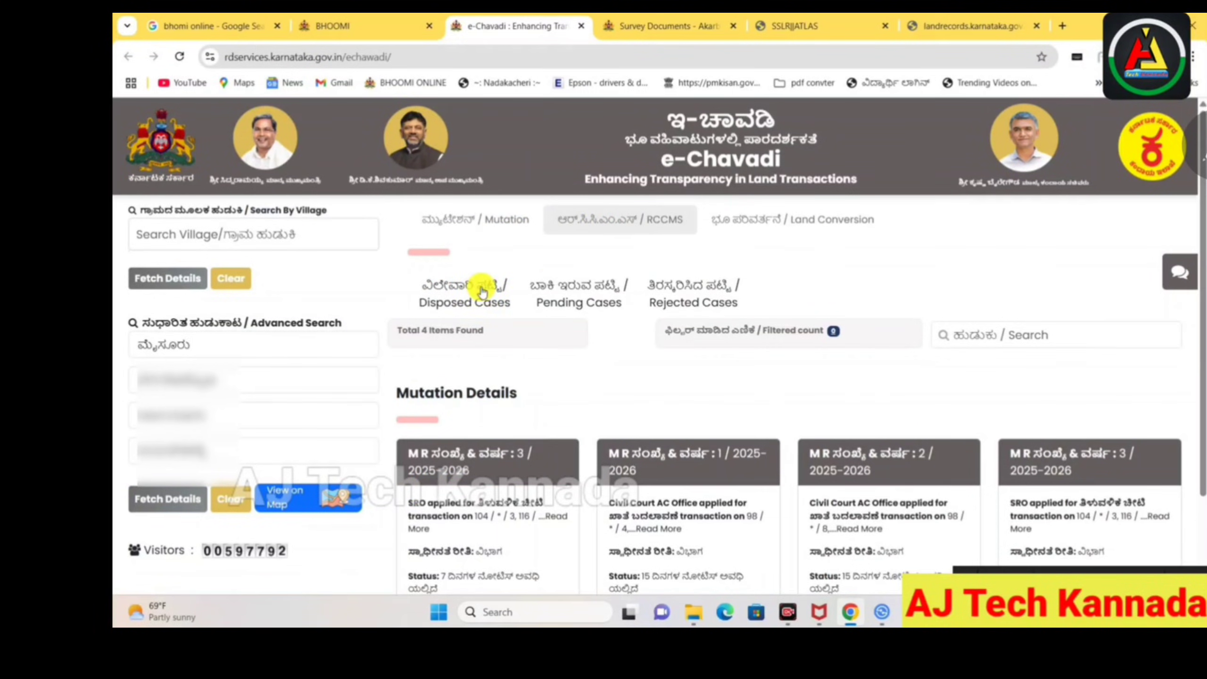
Step: List the 25 disposed RCCMS cases, then show the village's parcels with View on Map
{"action": "left_click", "coordinate": [481, 291]}
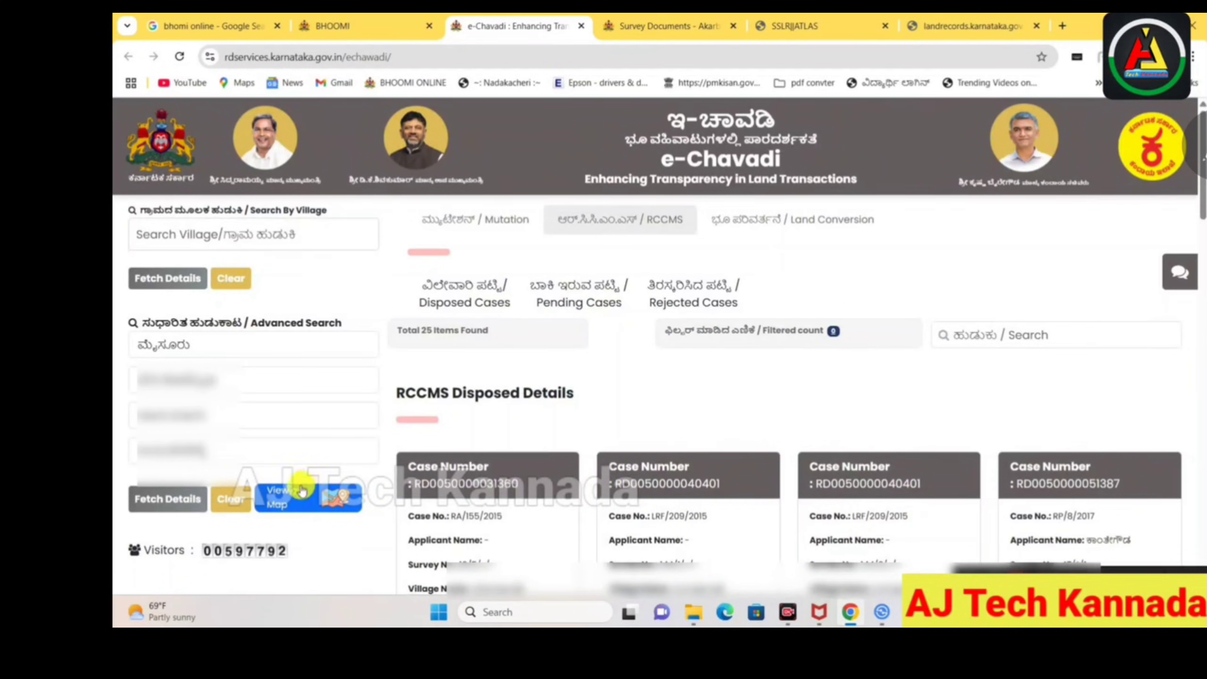
{"action": "left_click", "coordinate": [278, 503]}
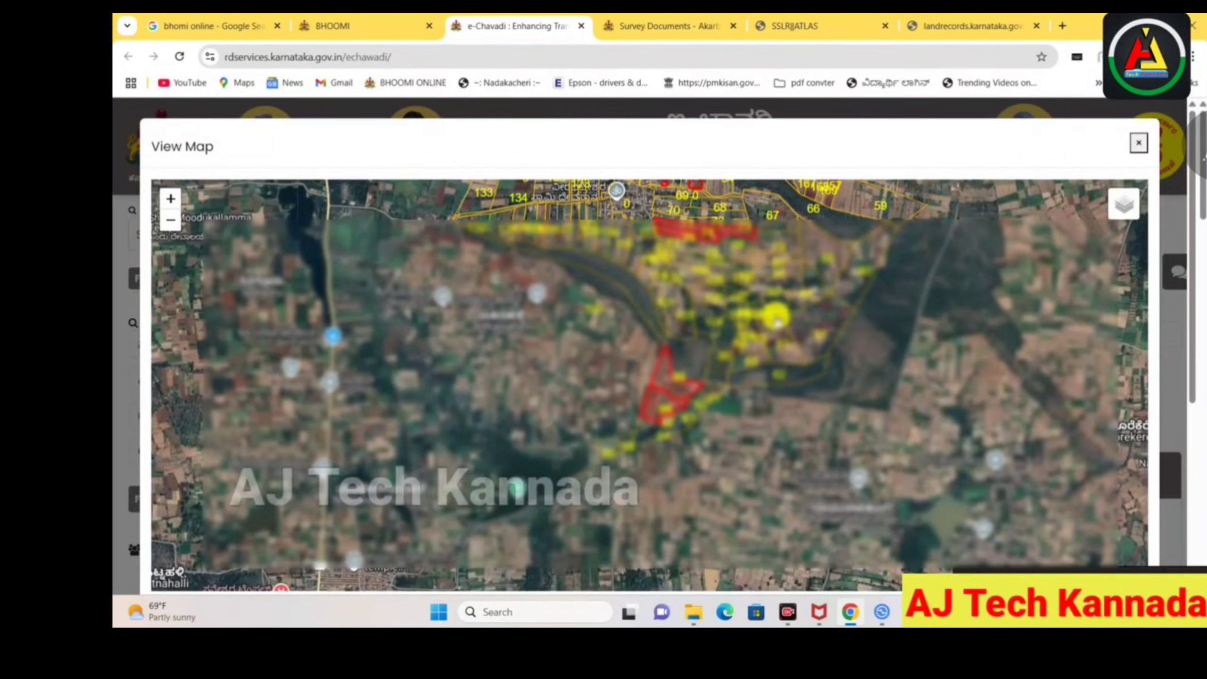
Step: Zoom and pan the satellite map to inspect the village's highlighted parcels, then close it
{"action": "scroll", "coordinate": [808, 399], "scroll_direction": "up", "scroll_amount": 2}
{"action": "scroll", "coordinate": [809, 399], "scroll_direction": "down", "scroll_amount": 2}
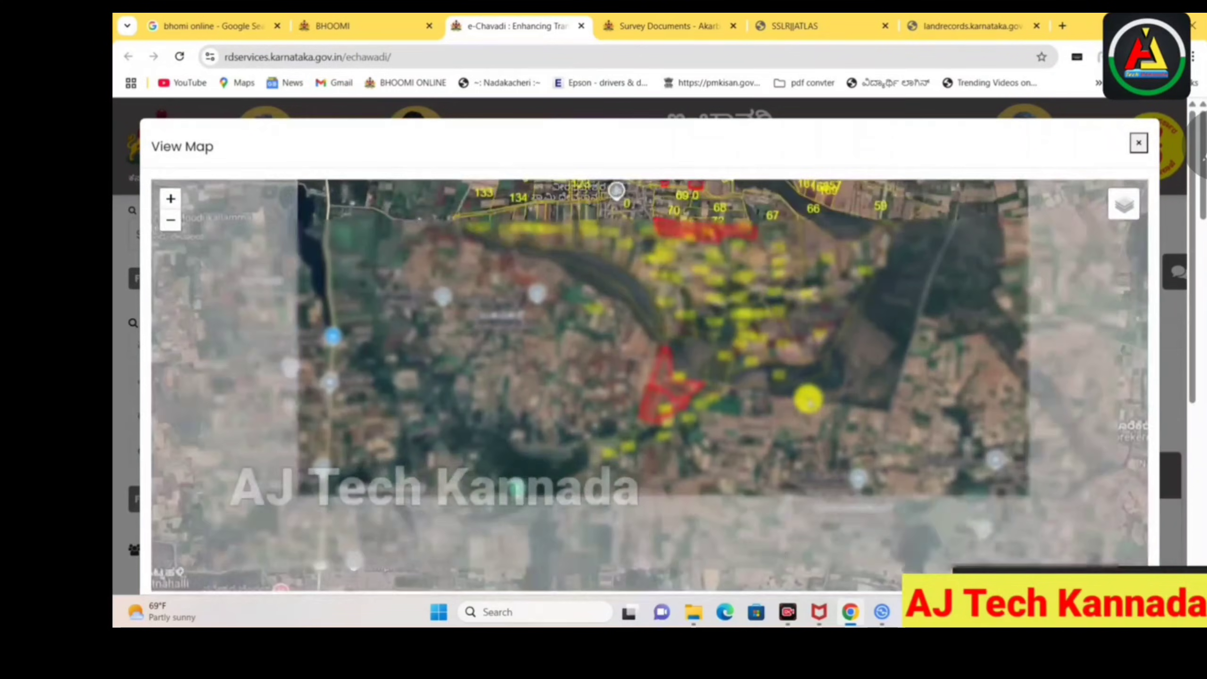
{"action": "left_click_drag", "start_coordinate": [849, 294], "coordinate": [824, 460]}
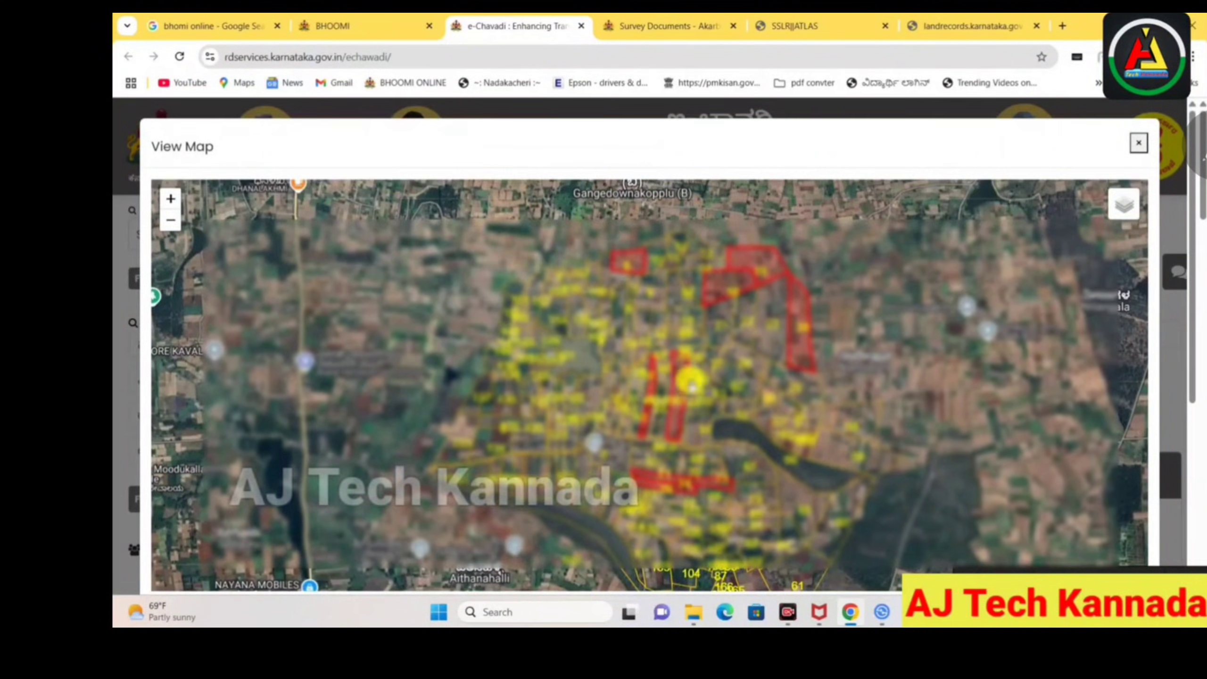
{"action": "scroll", "coordinate": [849, 343], "scroll_direction": "down", "scroll_amount": 1}
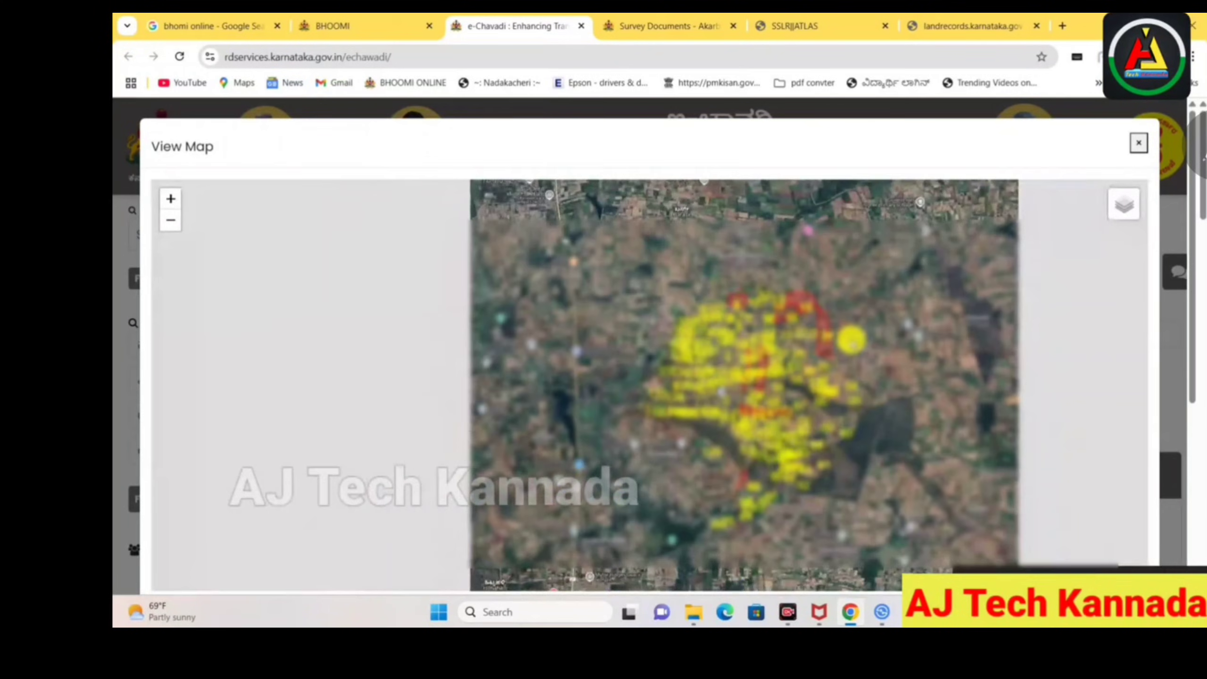
{"action": "scroll", "coordinate": [832, 343], "scroll_direction": "up", "scroll_amount": 1}
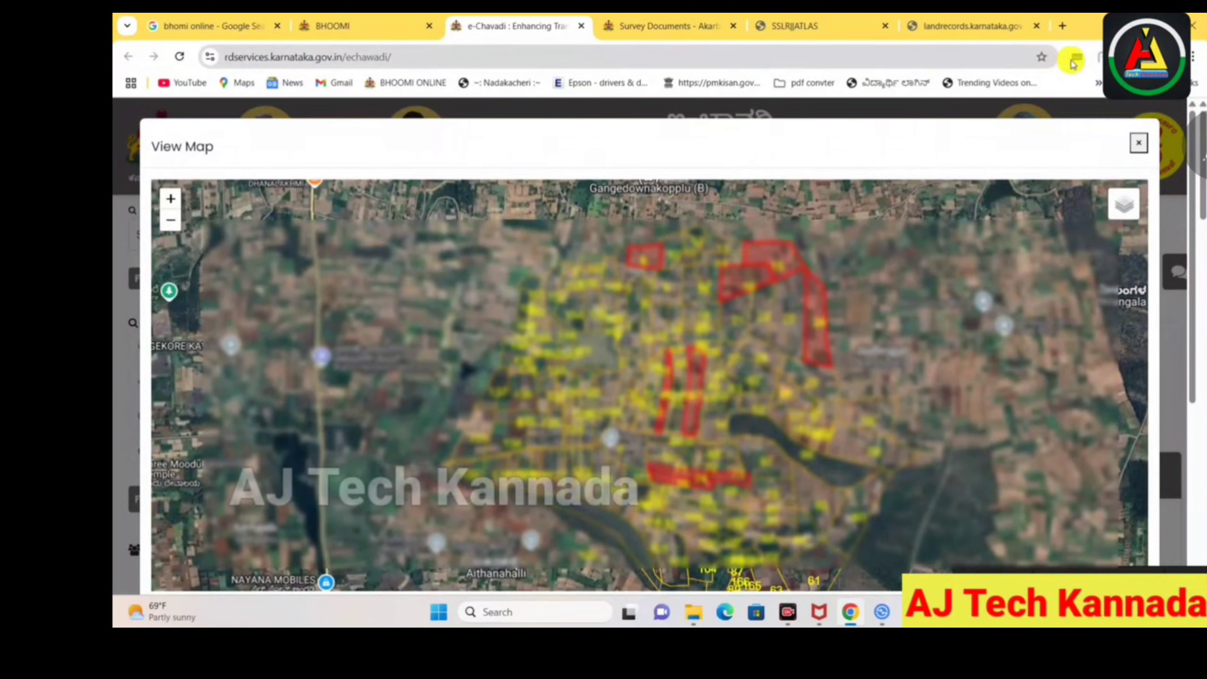
{"action": "left_click", "coordinate": [1143, 146]}
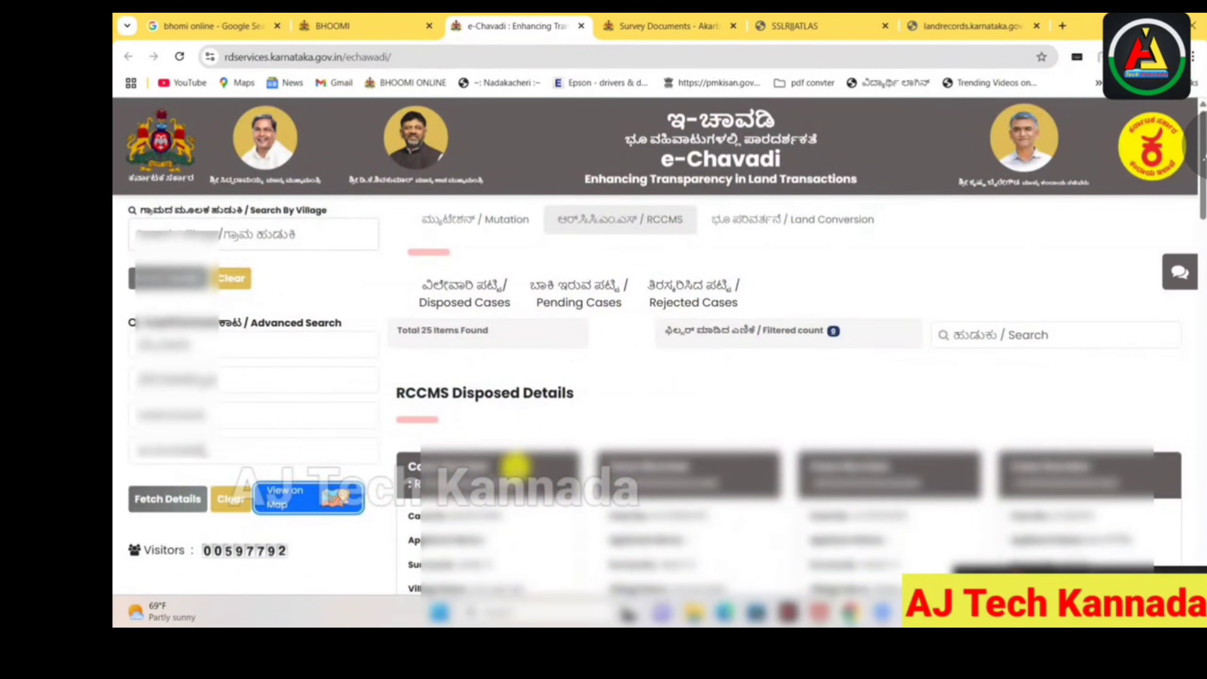
{"action": "scroll", "coordinate": [492, 464], "scroll_direction": "down", "scroll_amount": 3}
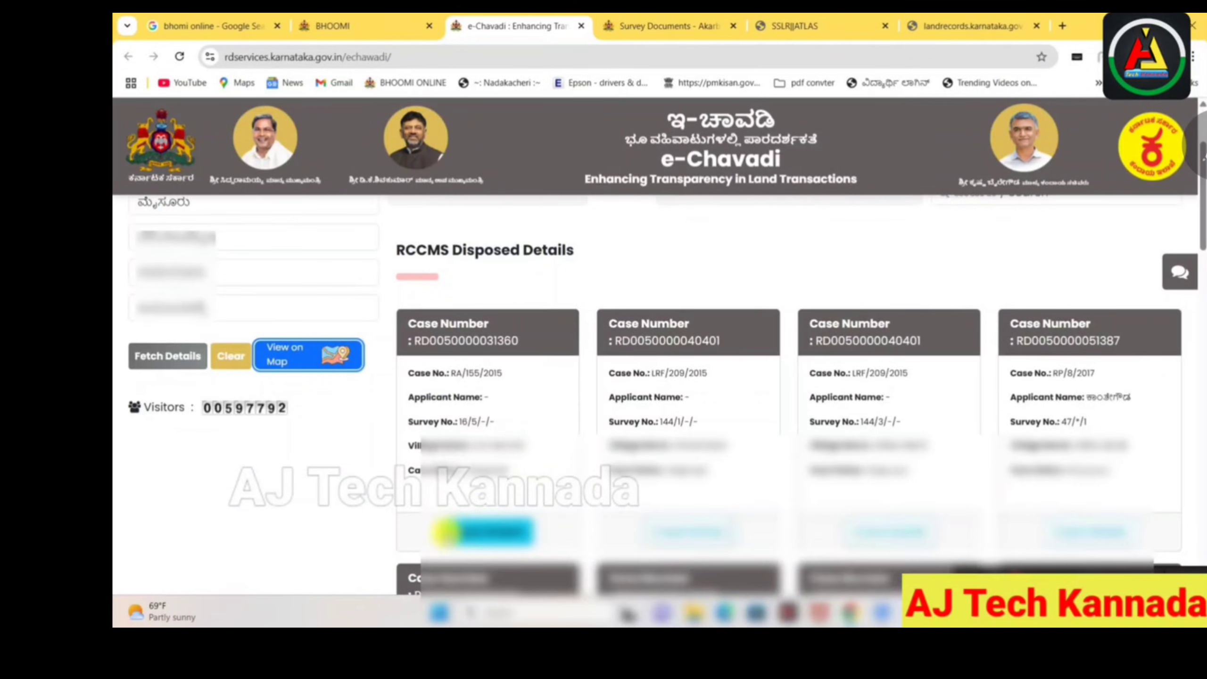
{"action": "left_click", "coordinate": [481, 542]}
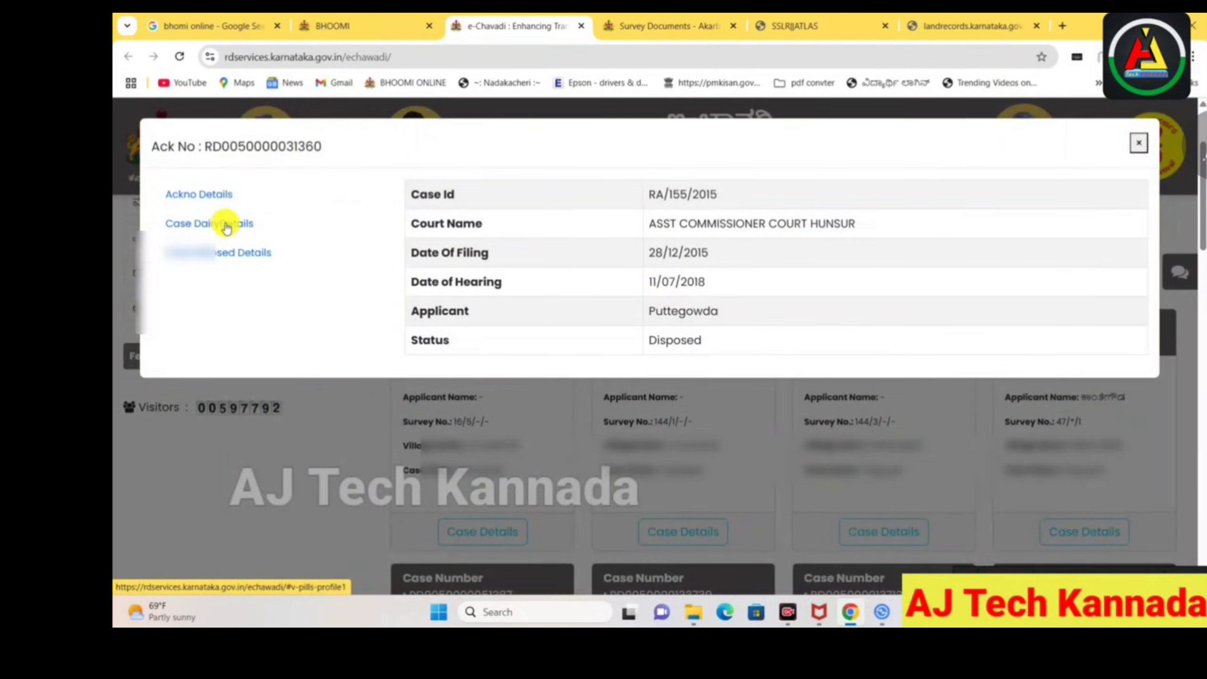
{"action": "left_click", "coordinate": [227, 226]}
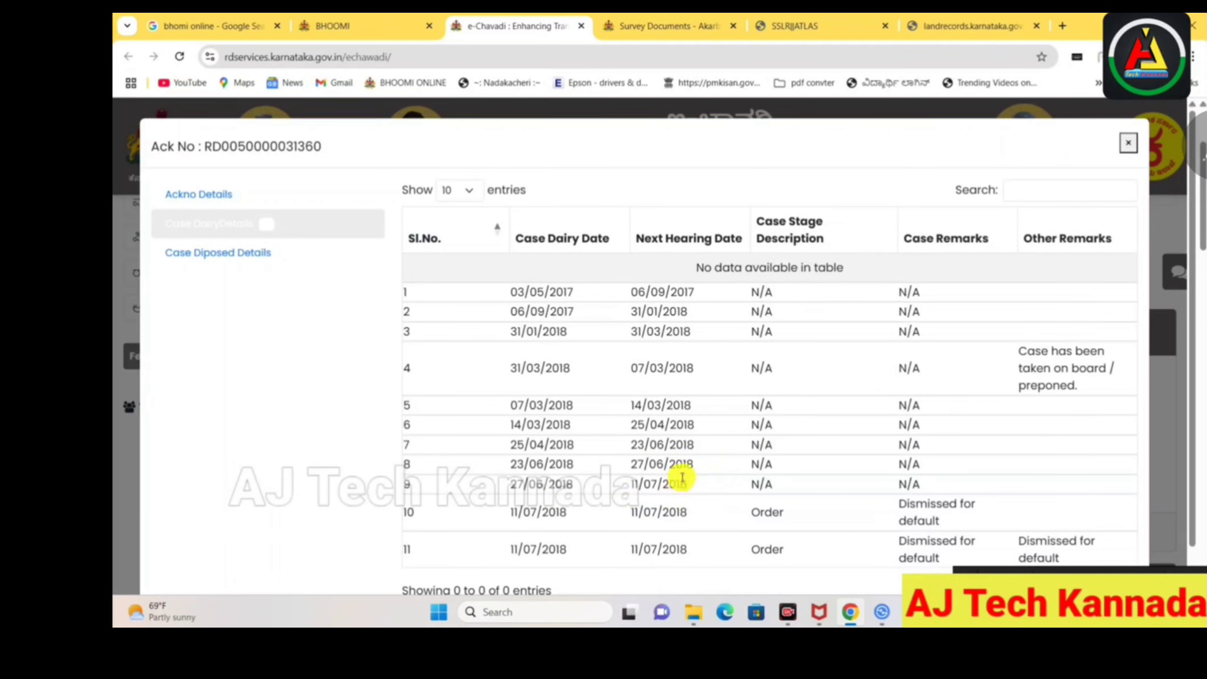
{"action": "scroll", "coordinate": [663, 399], "scroll_direction": "down", "scroll_amount": 1}
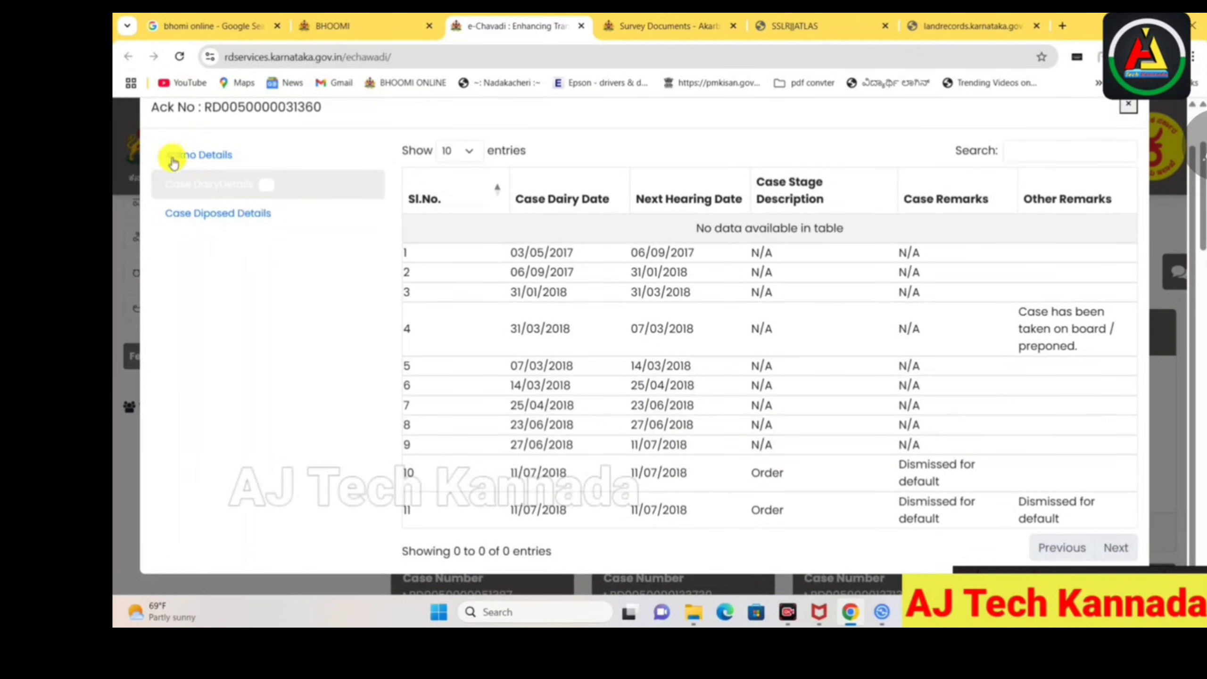
{"action": "left_click", "coordinate": [216, 218]}
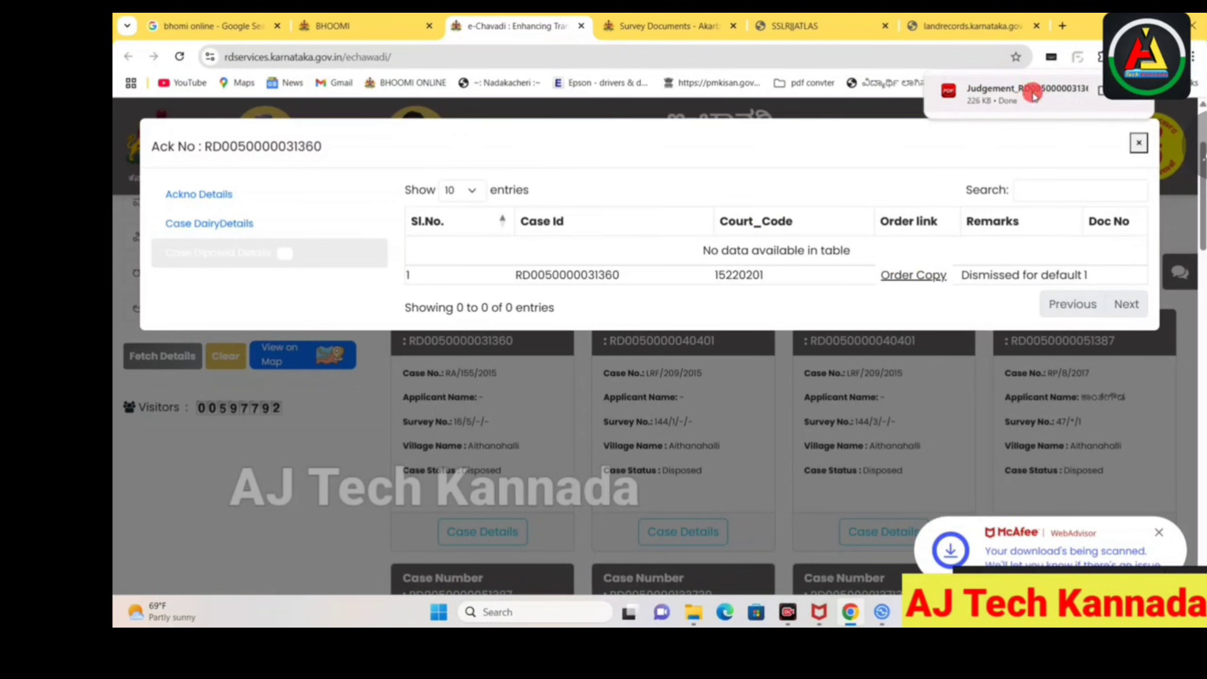
{"action": "left_click", "coordinate": [960, 82]}
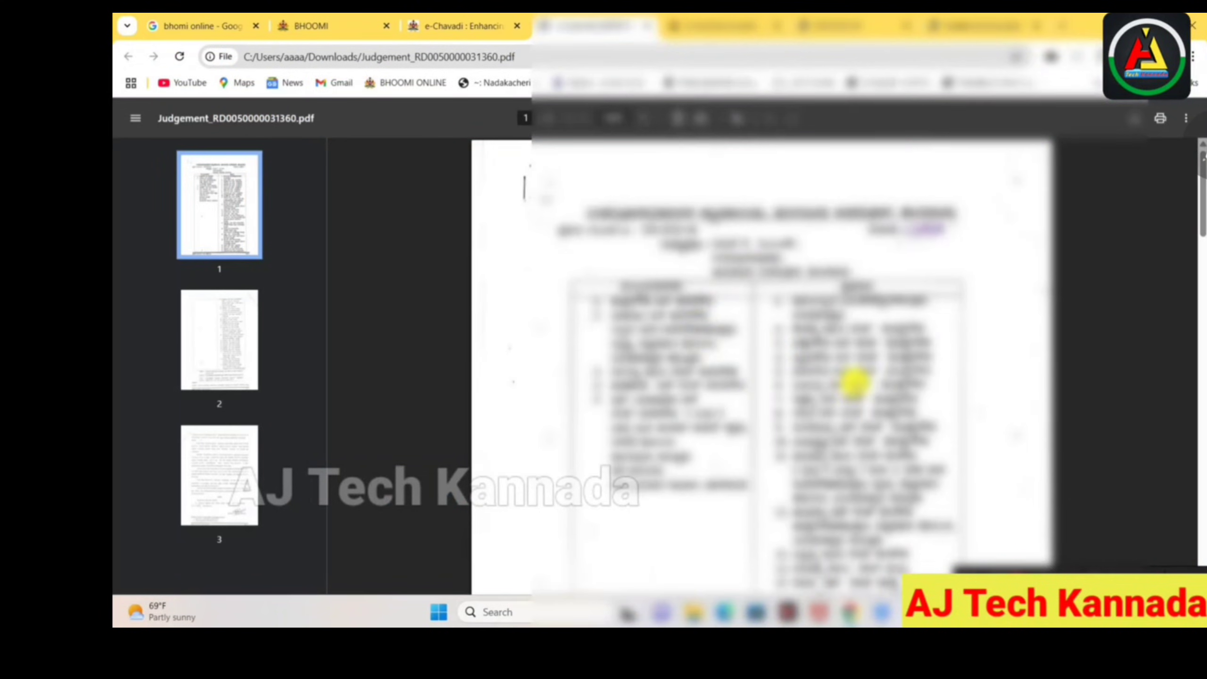
Step: Scroll through all three pages of the judgement order PDF and back
{"action": "scroll", "coordinate": [856, 341], "scroll_direction": "down", "scroll_amount": 5}
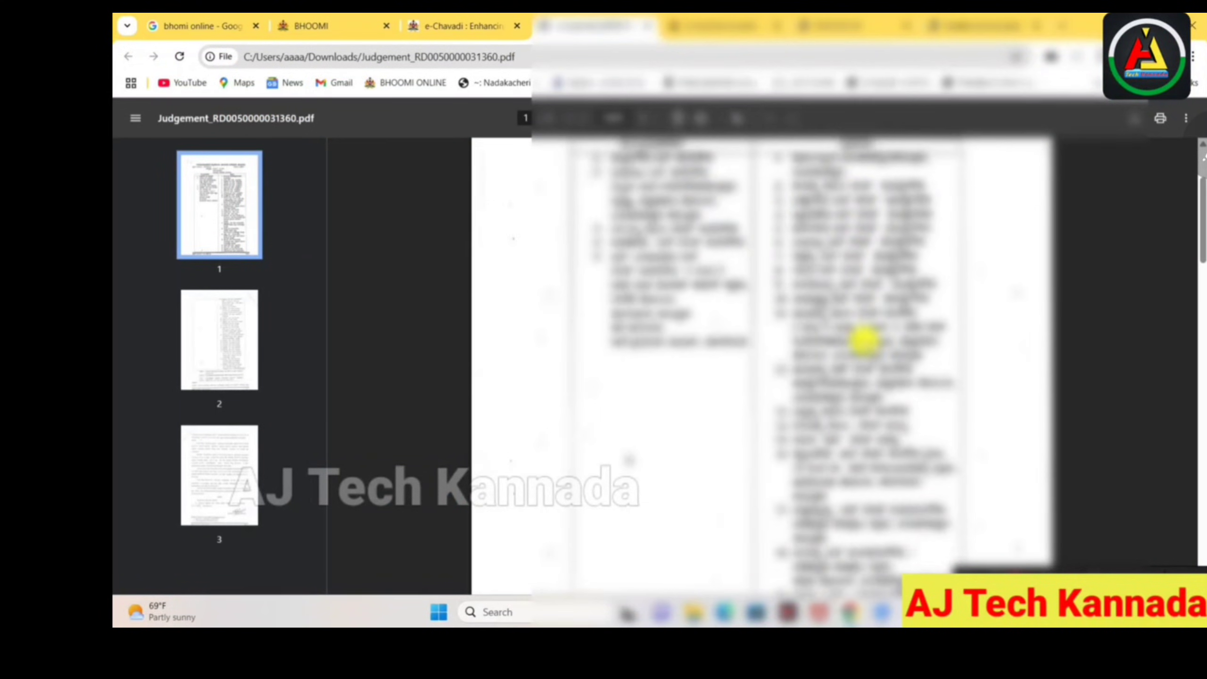
{"action": "scroll", "coordinate": [946, 336], "scroll_direction": "down", "scroll_amount": 15}
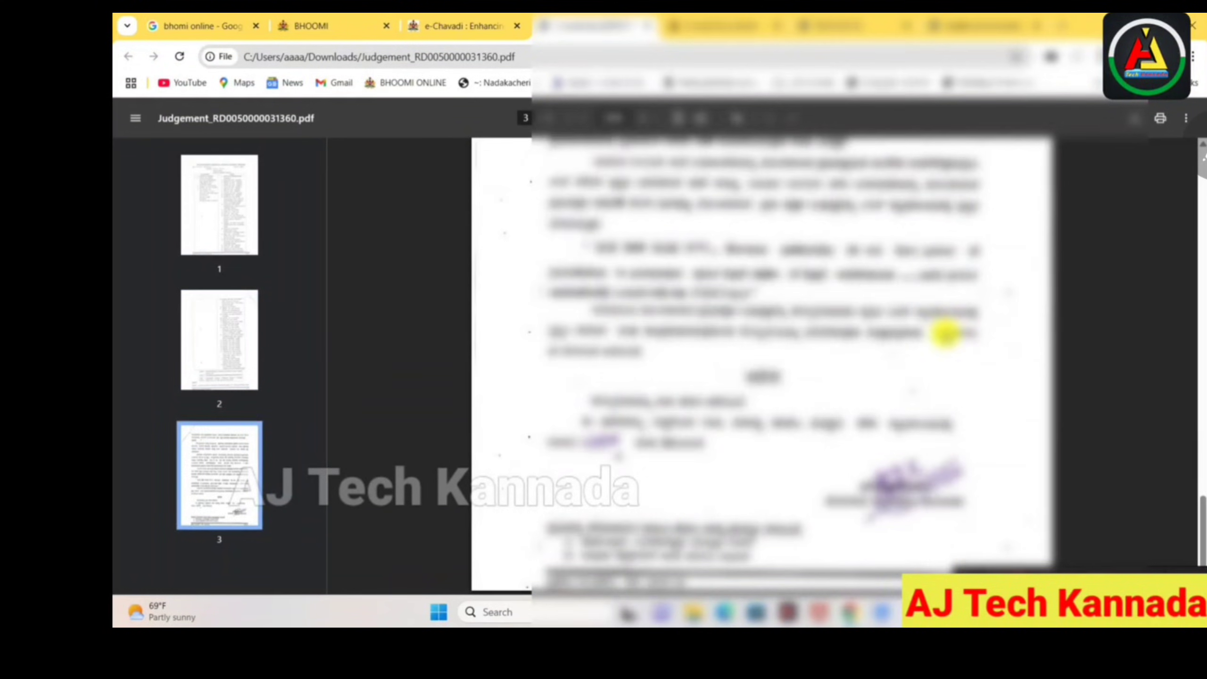
{"action": "scroll", "coordinate": [946, 335], "scroll_direction": "up", "scroll_amount": 15}
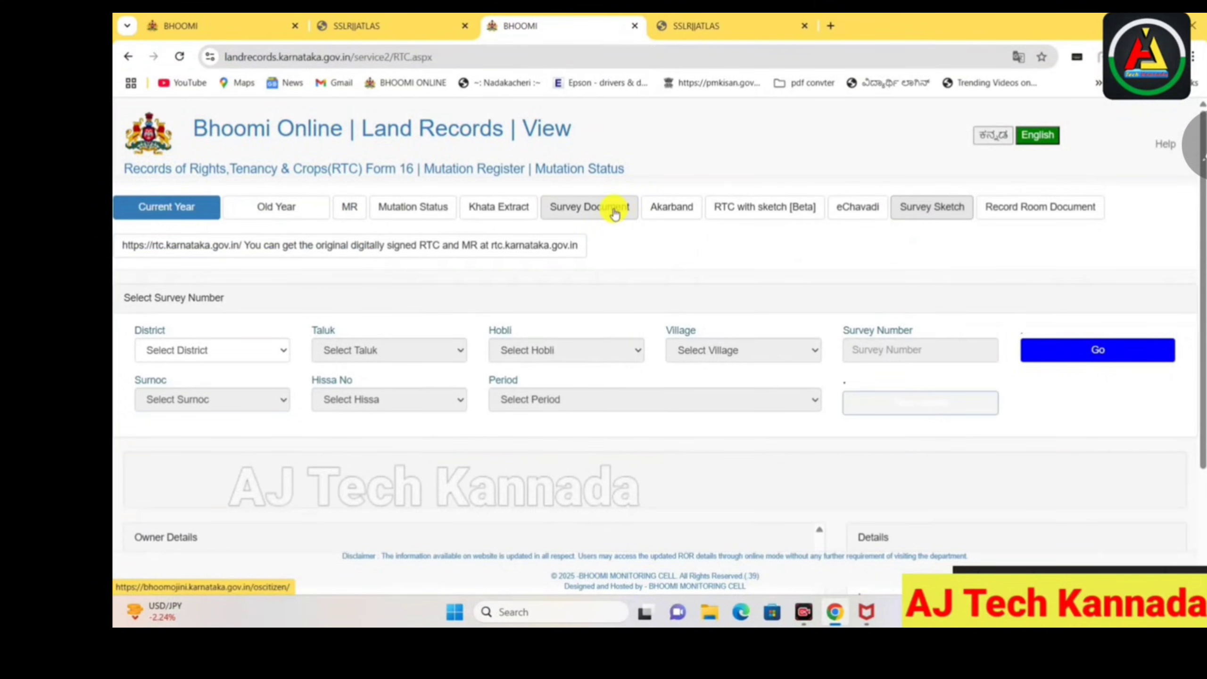
Step: On the citizen survey documents portal, enter the mobile number and captcha to request an OTP
{"action": "left_click", "coordinate": [615, 214]}
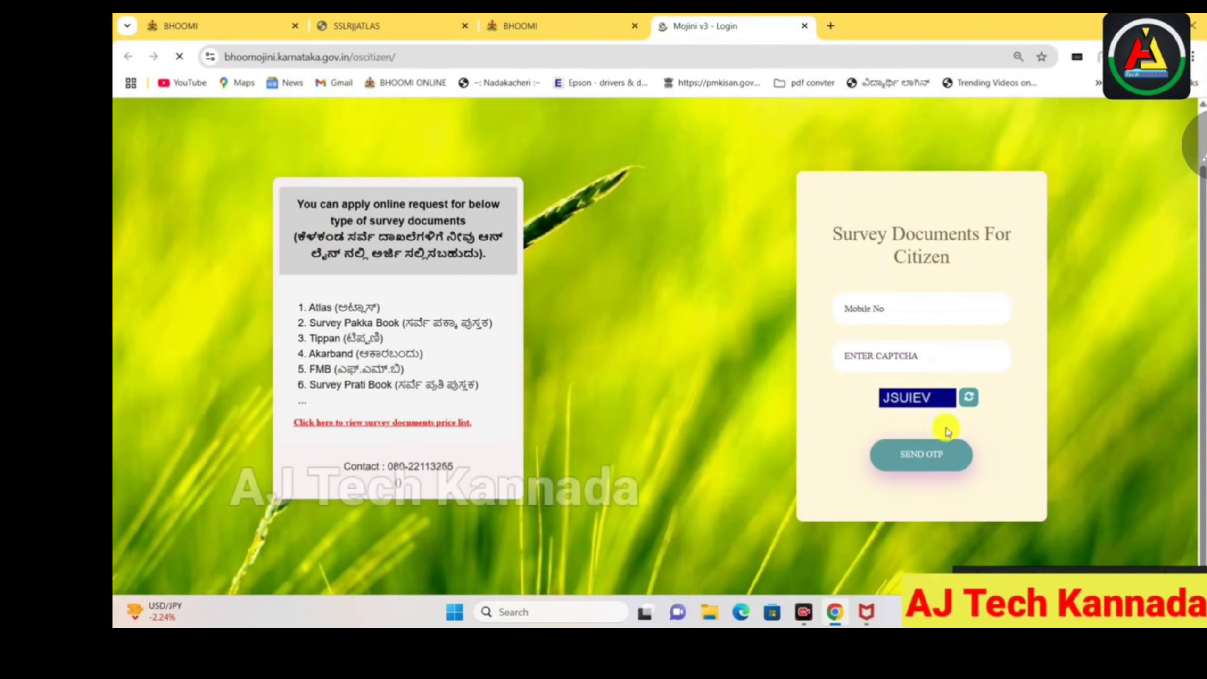
{"action": "left_click", "coordinate": [896, 308]}
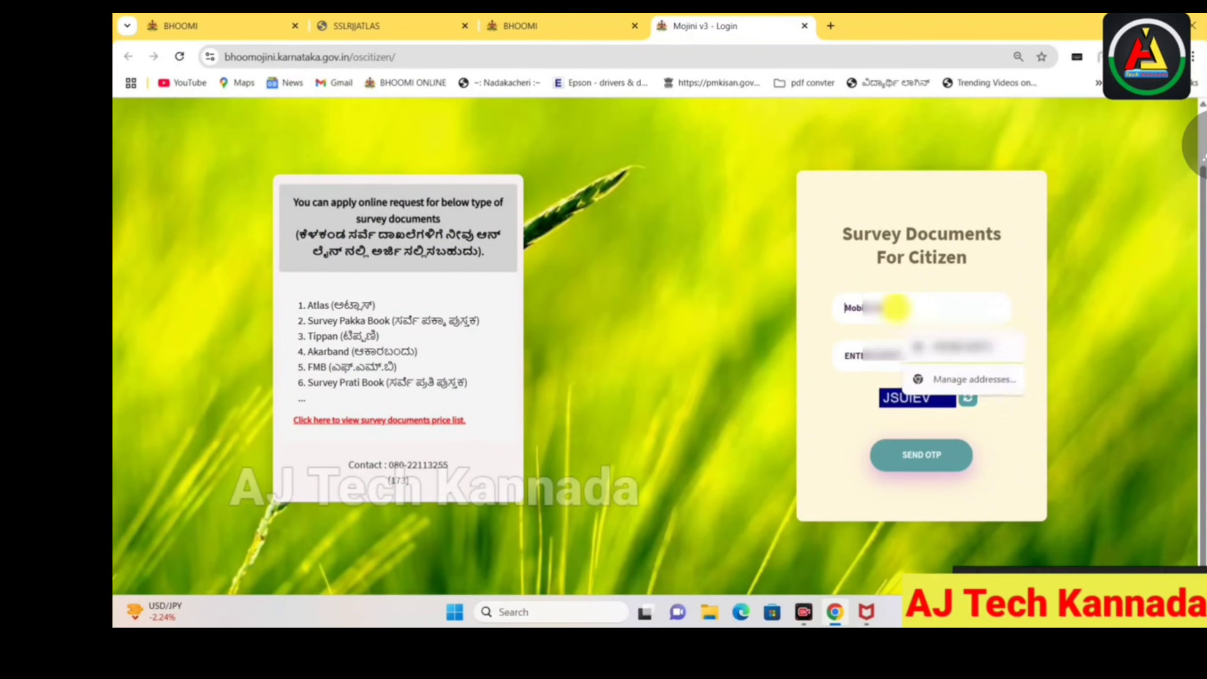
{"action": "type", "text": "990257"}
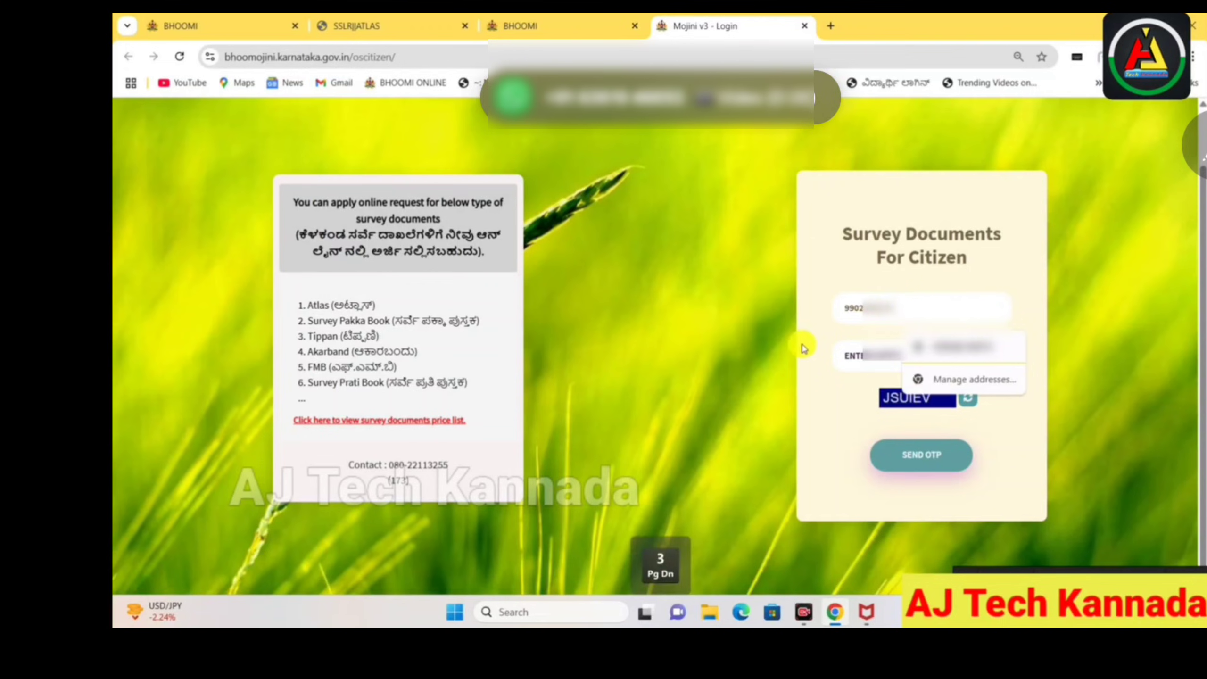
{"action": "left_click", "coordinate": [889, 355]}
{"action": "type", "text": "JSUIEV"}
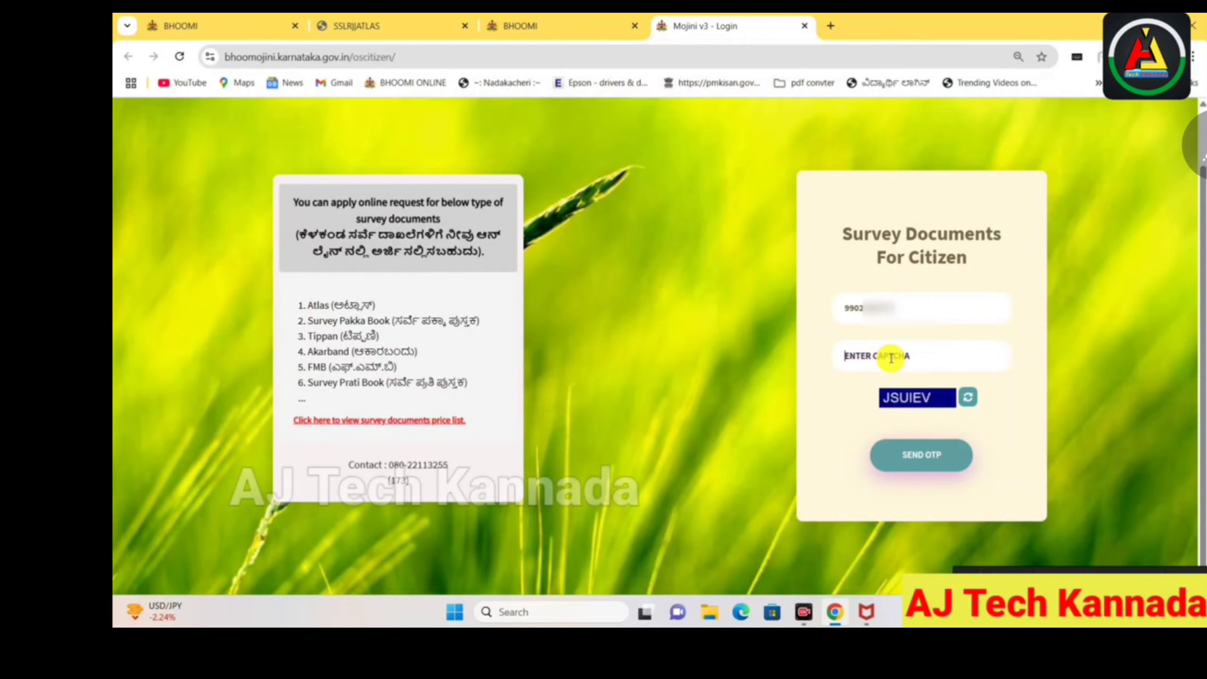
{"action": "left_click", "coordinate": [921, 456]}
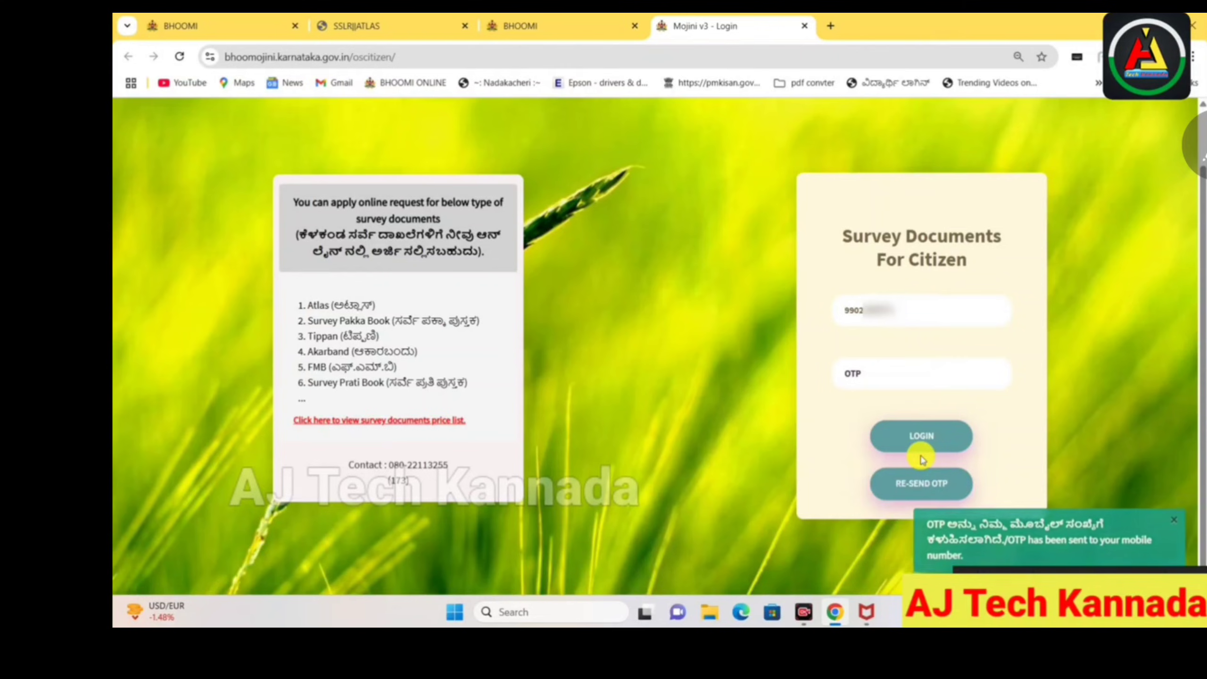
Step: Enter the received OTP and log in to the citizen dashboard
{"action": "left_click", "coordinate": [876, 372]}
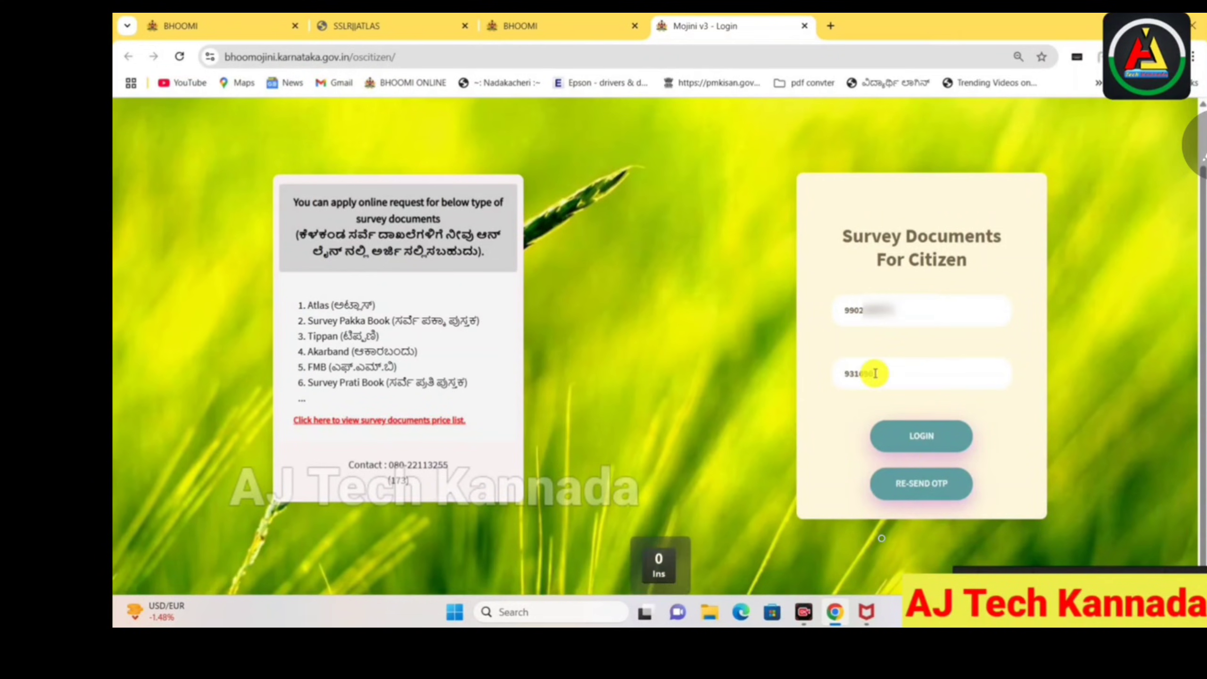
{"action": "left_click", "coordinate": [930, 438]}
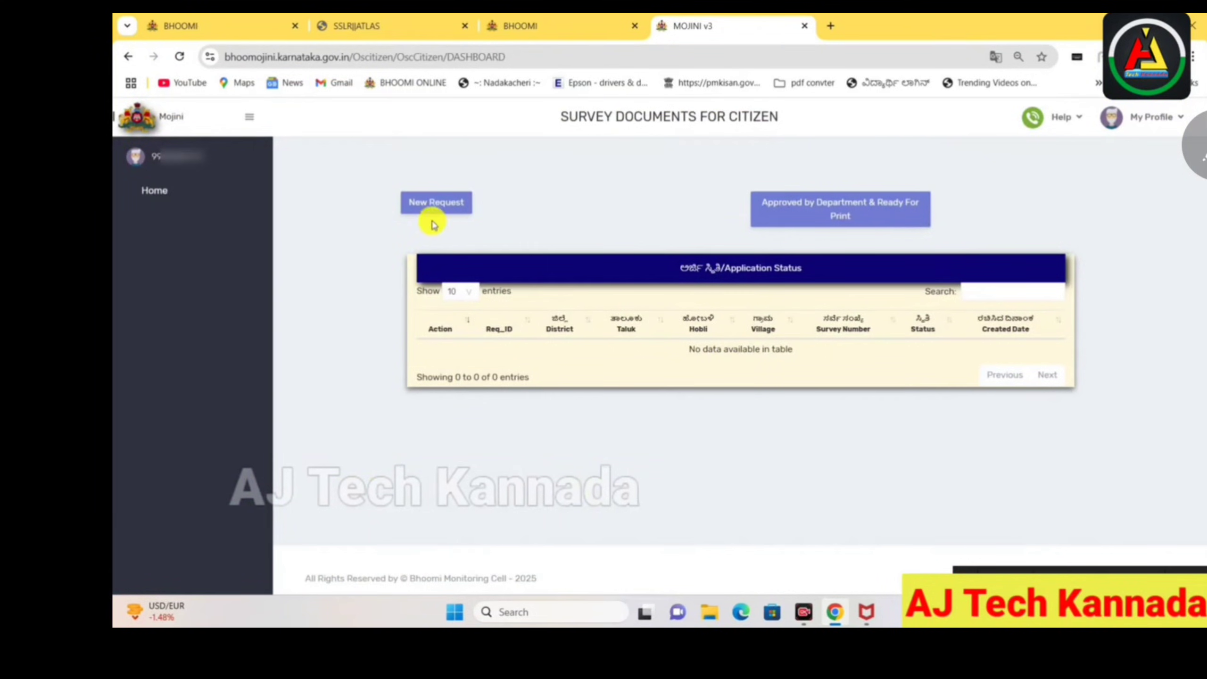
Step: Start a new request and select MYSURU district with its taluk, hobli and village
{"action": "left_click", "coordinate": [448, 203]}
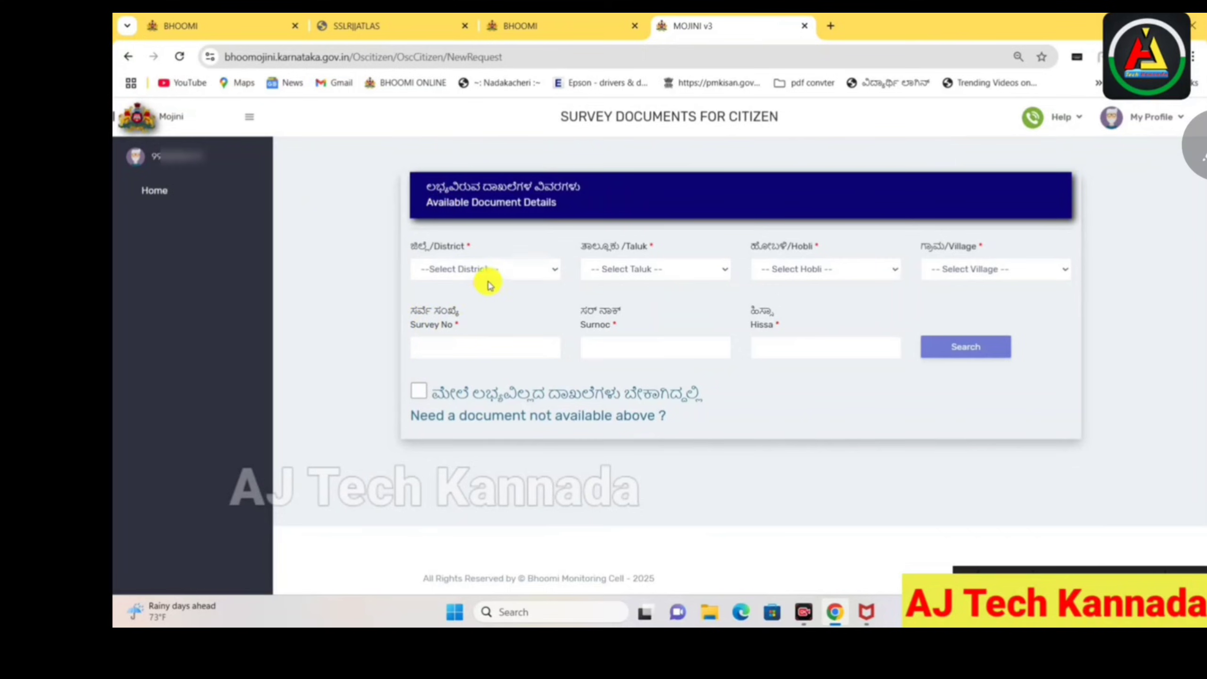
{"action": "left_click", "coordinate": [491, 272]}
{"action": "left_click", "coordinate": [463, 425]}
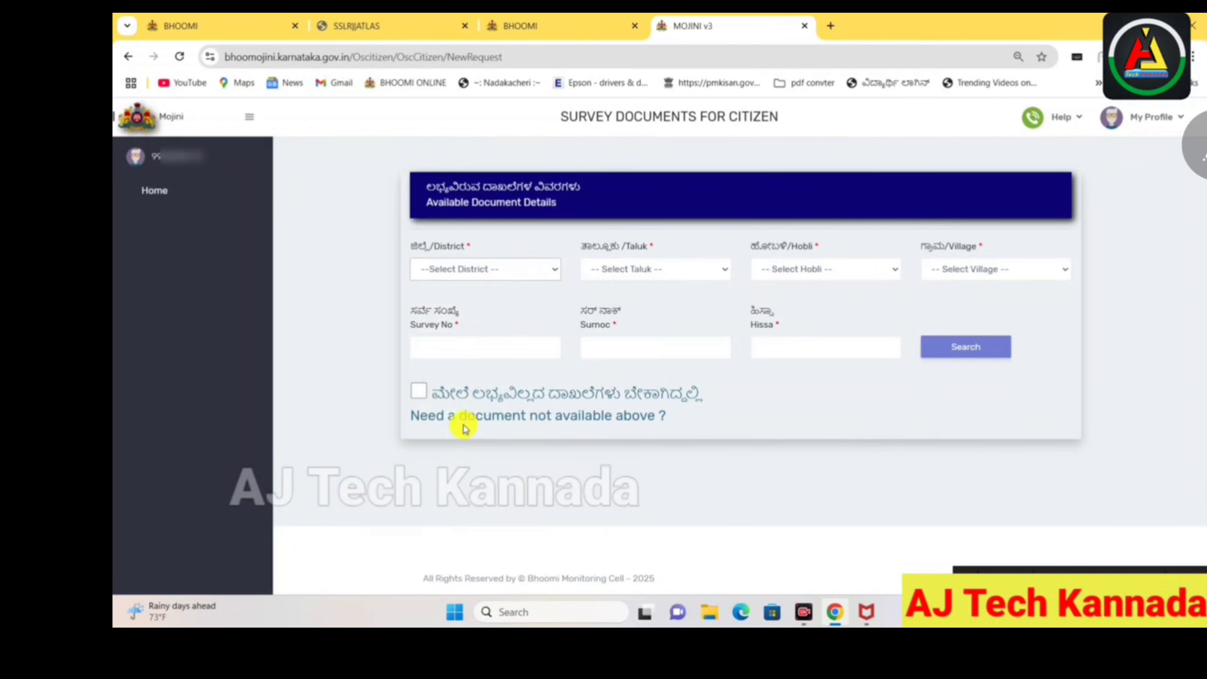
{"action": "left_click", "coordinate": [682, 269]}
{"action": "left_click", "coordinate": [642, 394]}
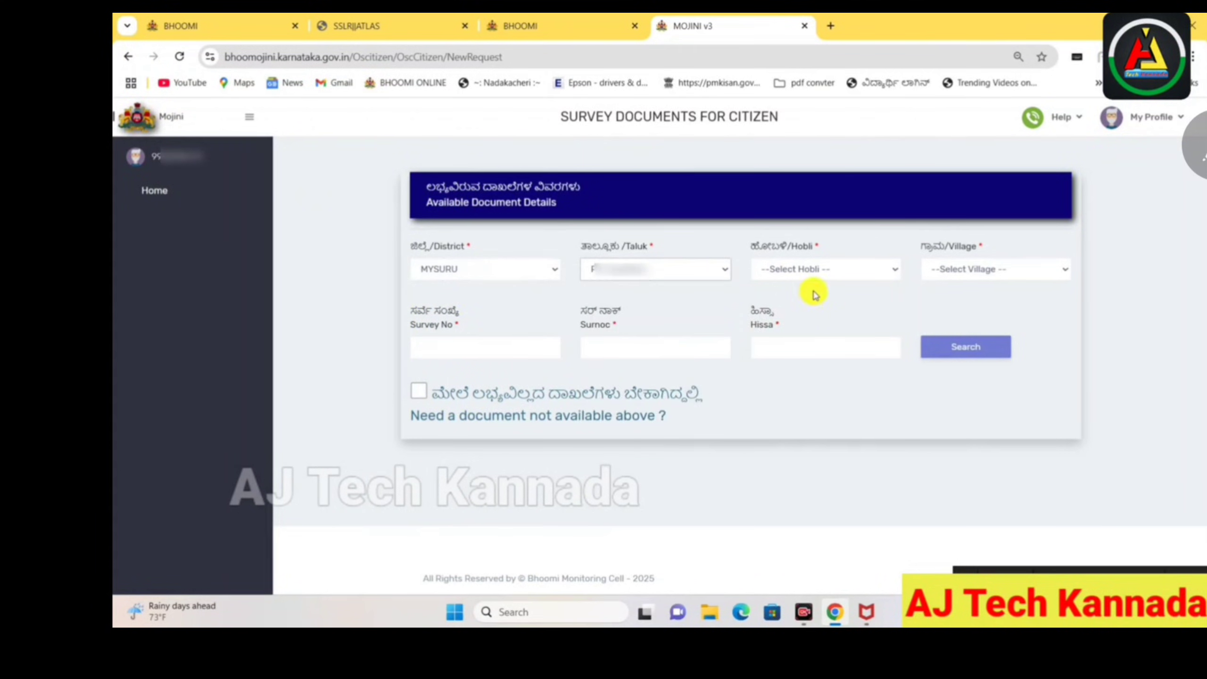
{"action": "left_click", "coordinate": [831, 272]}
{"action": "left_click", "coordinate": [813, 353]}
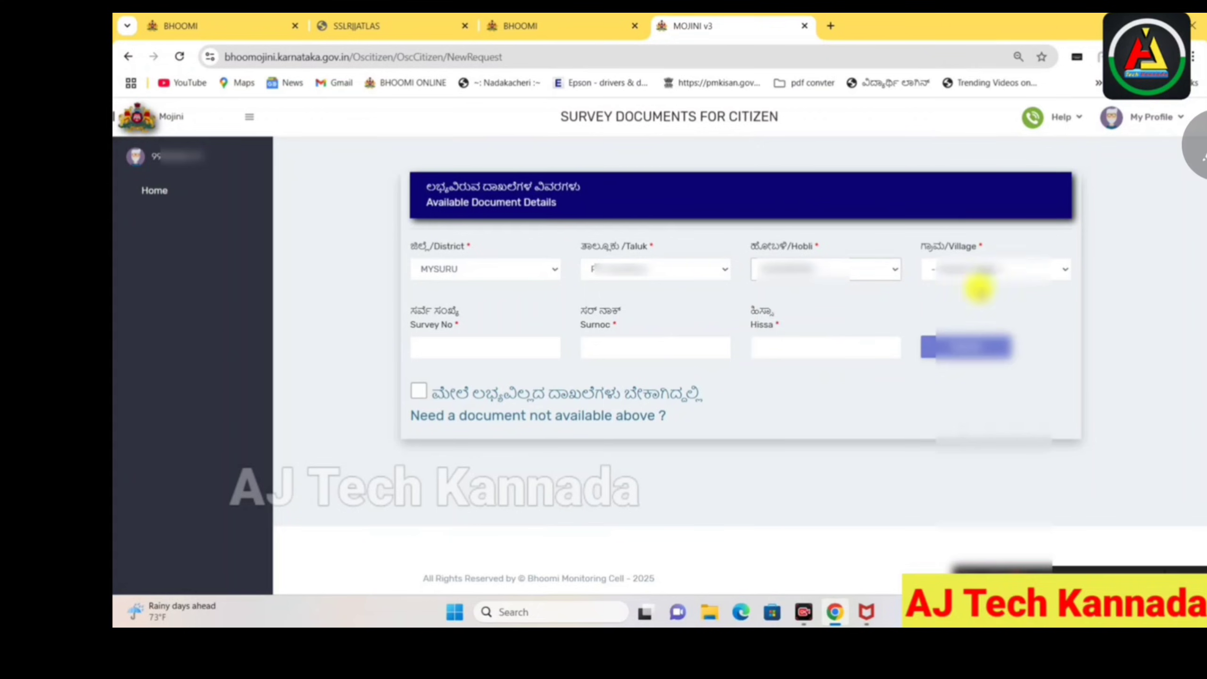
{"action": "left_click", "coordinate": [1011, 270]}
{"action": "left_click", "coordinate": [1019, 356]}
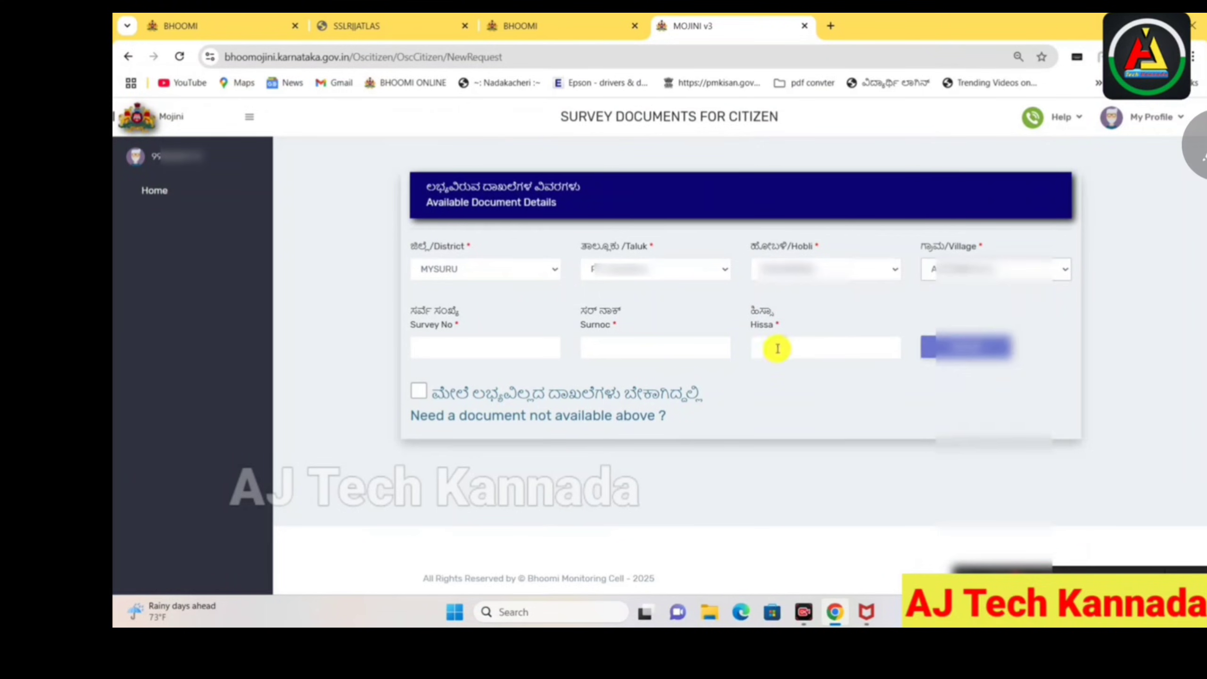
Step: Search documents for Survey No 52, Surnoc *, Hissa 3
{"action": "left_click", "coordinate": [447, 348]}
{"action": "type", "text": "52"}
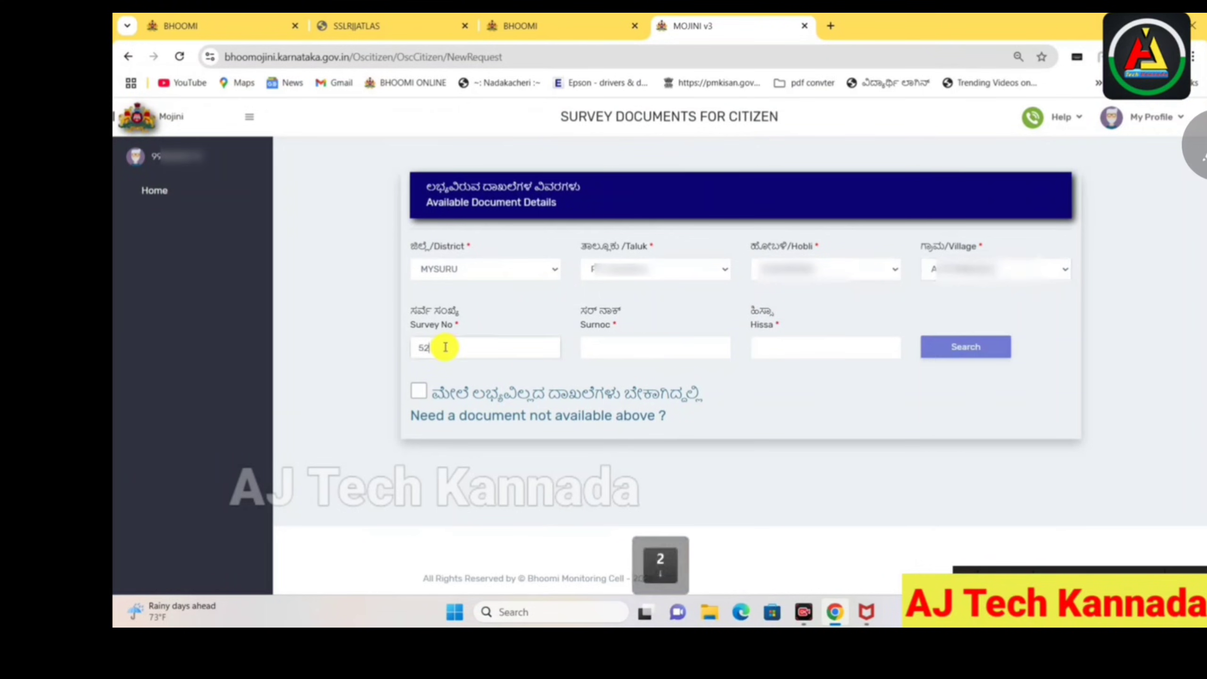
{"action": "left_click", "coordinate": [671, 353]}
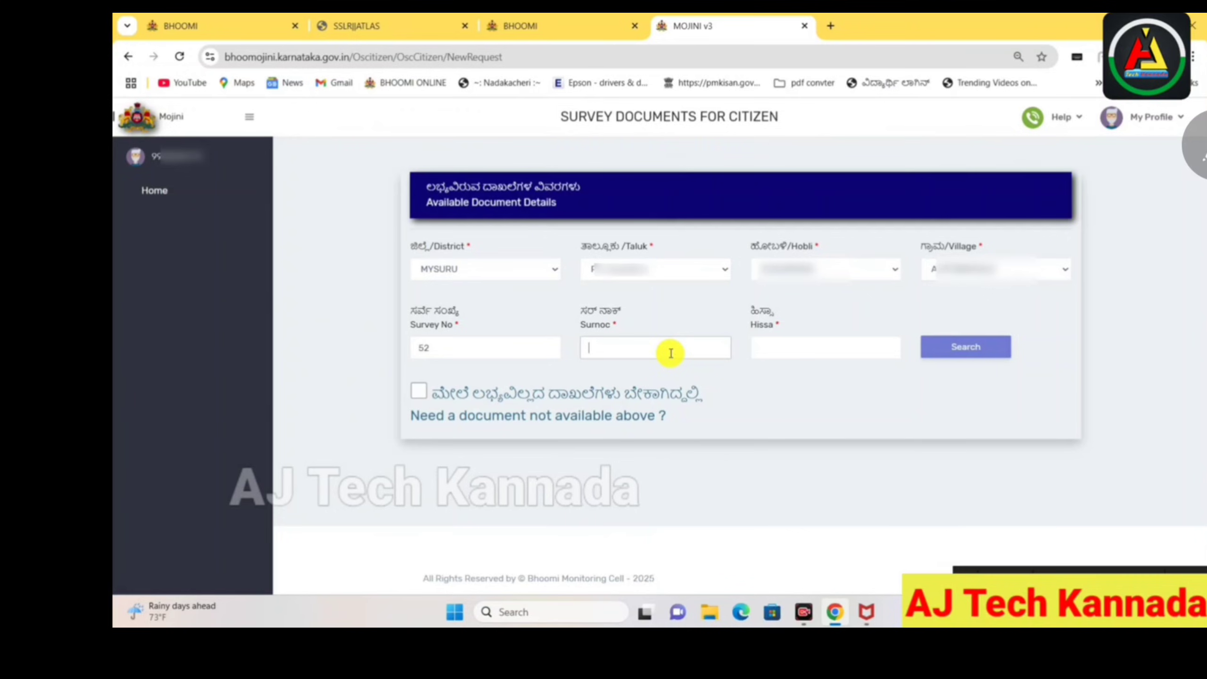
{"action": "type", "text": "*"}
{"action": "left_click", "coordinate": [770, 351]}
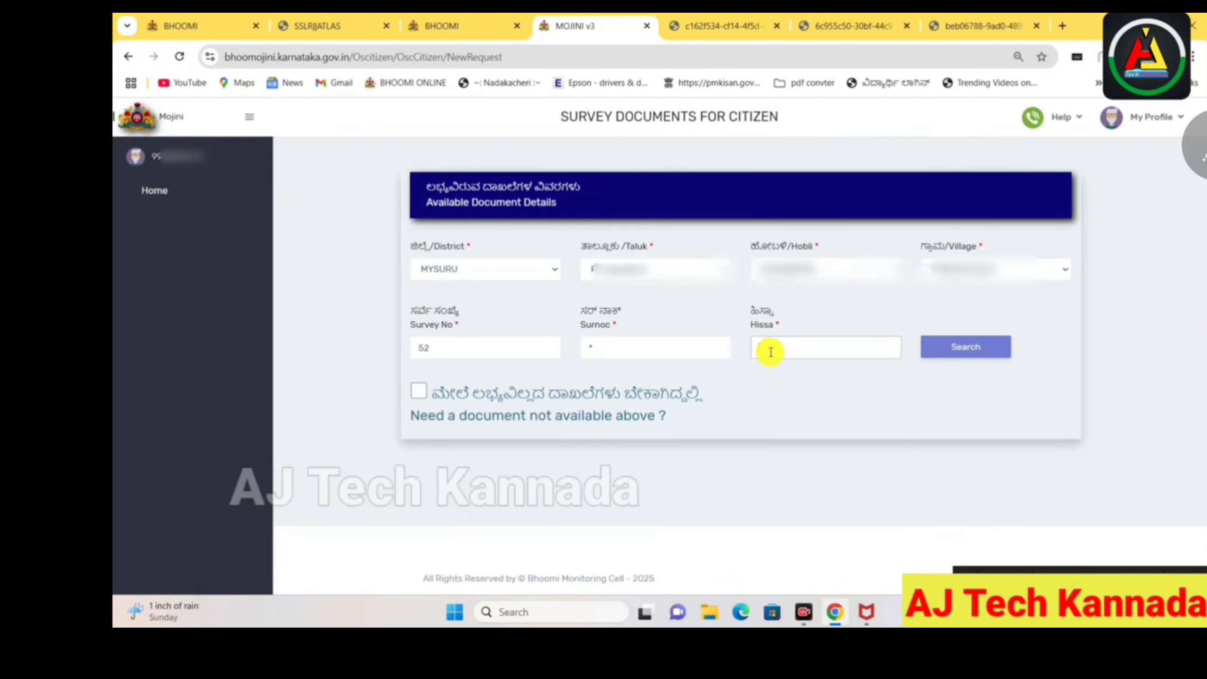
{"action": "type", "text": "3"}
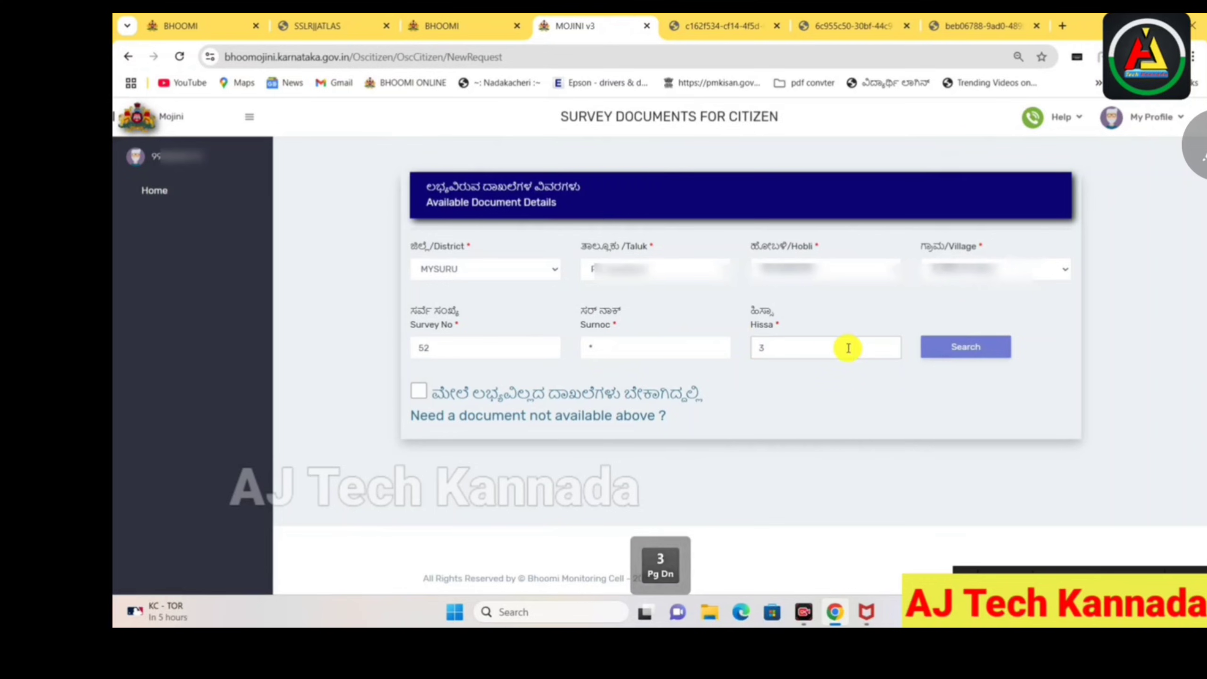
{"action": "left_click", "coordinate": [963, 350]}
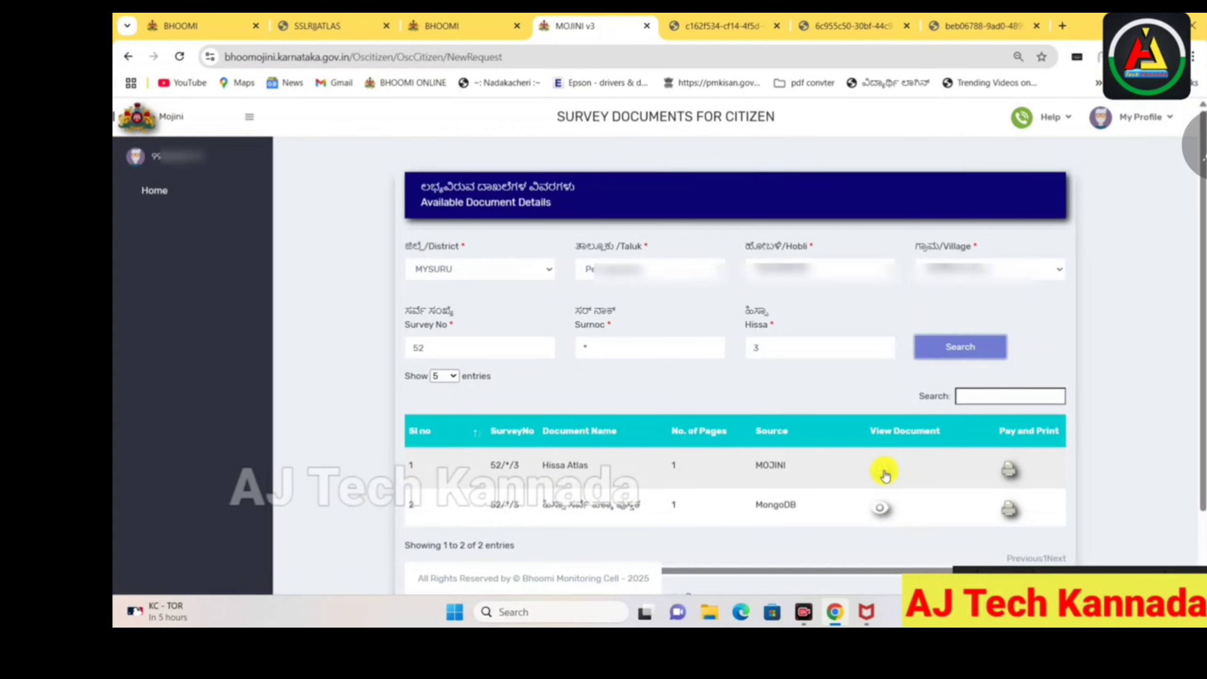
Step: Preview the Hissa Atlas document as a View Only copy, then return to the document list
{"action": "left_click", "coordinate": [884, 471]}
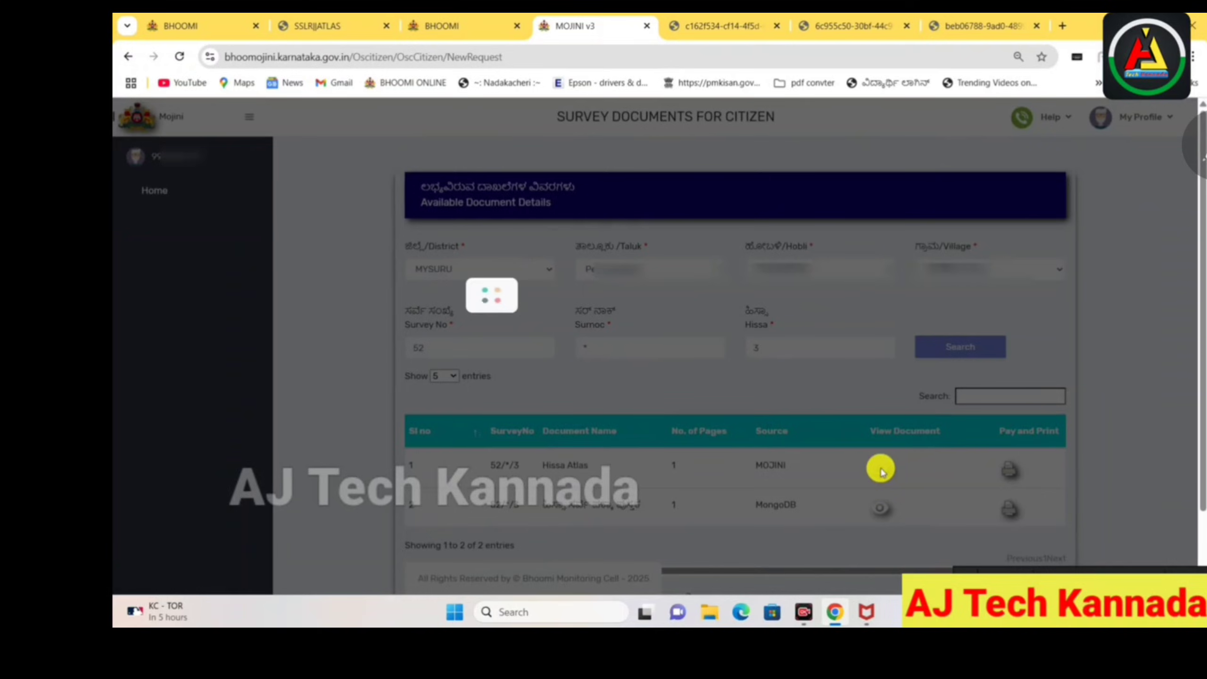
{"action": "left_click", "coordinate": [878, 470]}
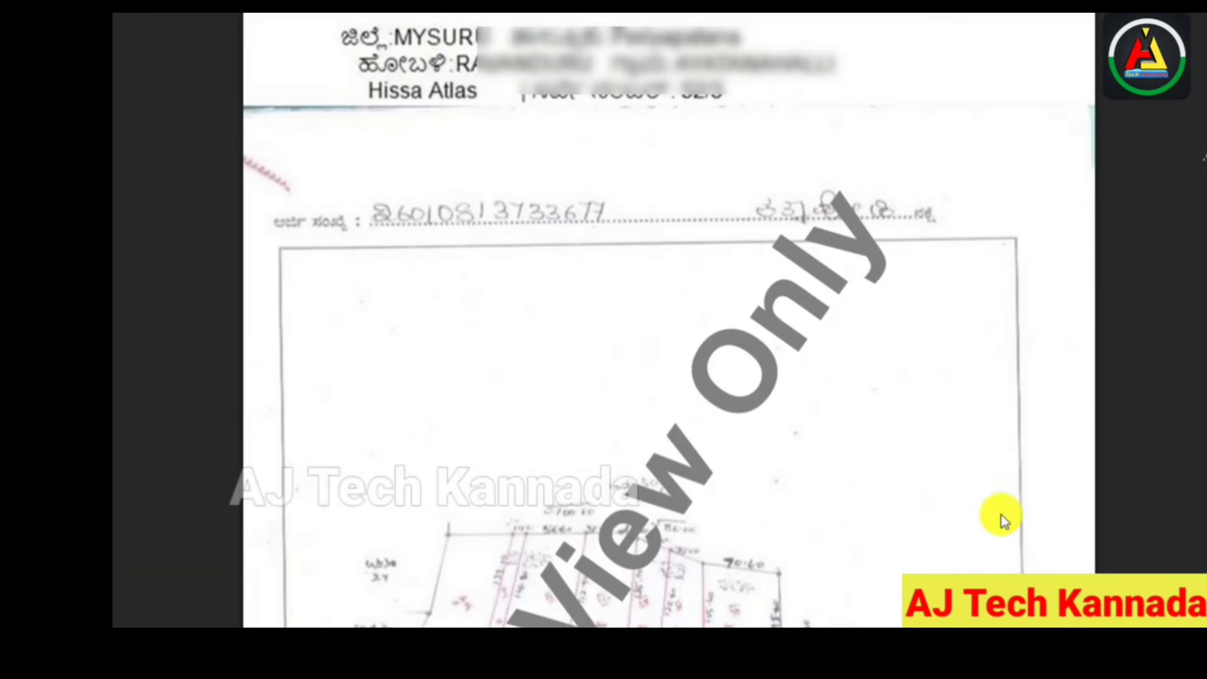
{"action": "scroll", "coordinate": [812, 388], "scroll_direction": "down", "scroll_amount": 6}
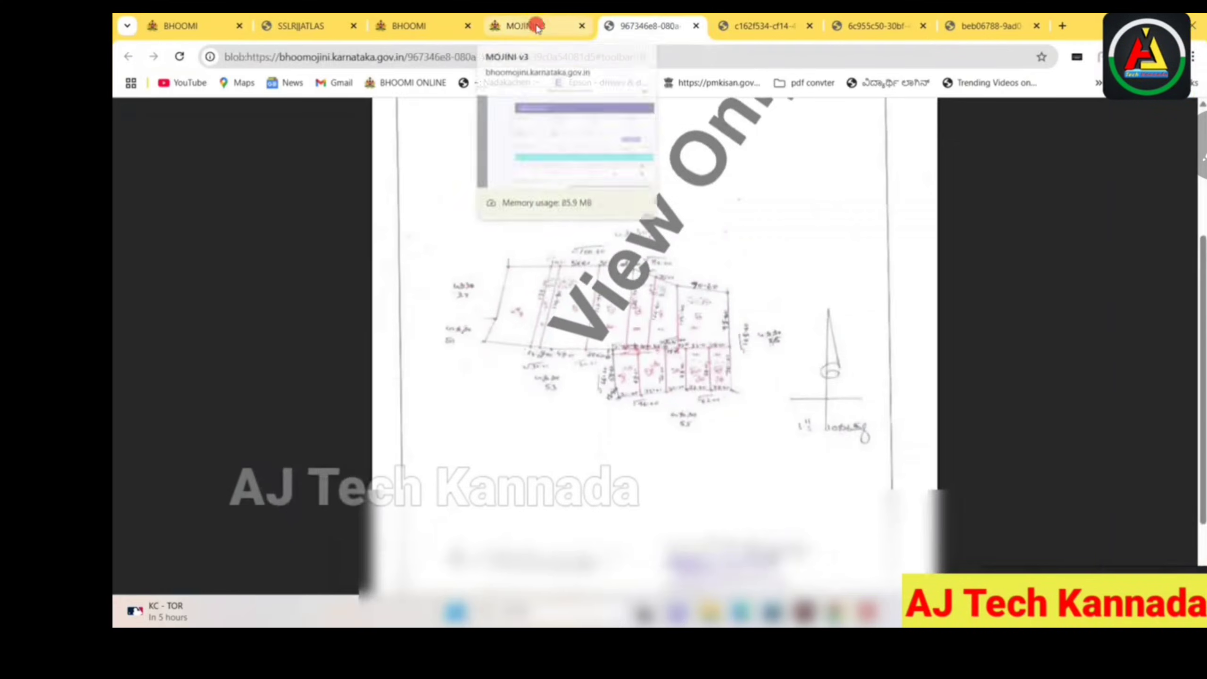
{"action": "left_click", "coordinate": [536, 26]}
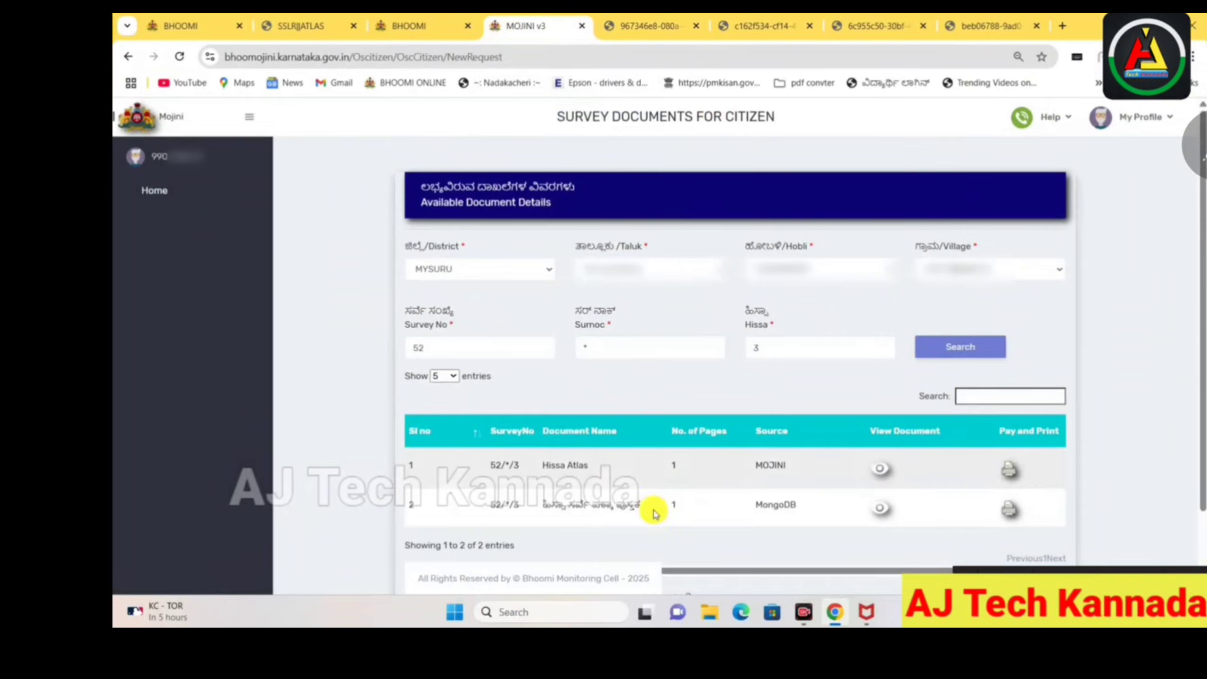
Step: Preview the second survey document and scroll through the scanned PDF
{"action": "left_click", "coordinate": [881, 514]}
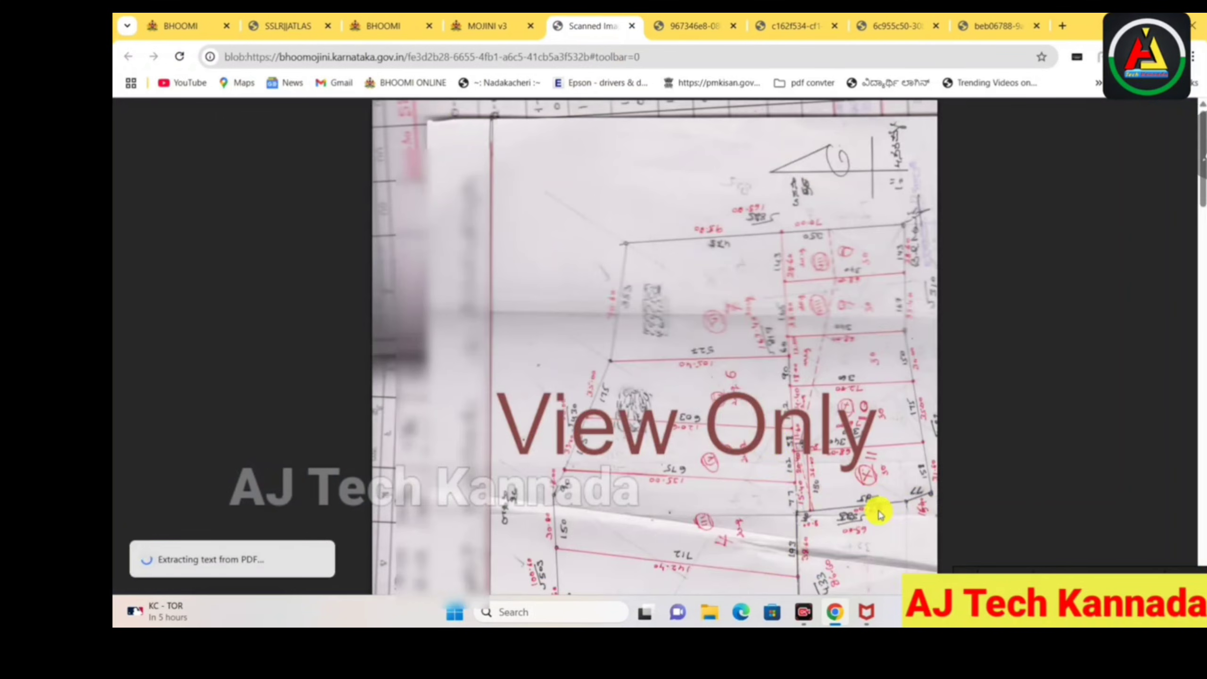
{"action": "scroll", "coordinate": [776, 330], "scroll_direction": "down", "scroll_amount": 4}
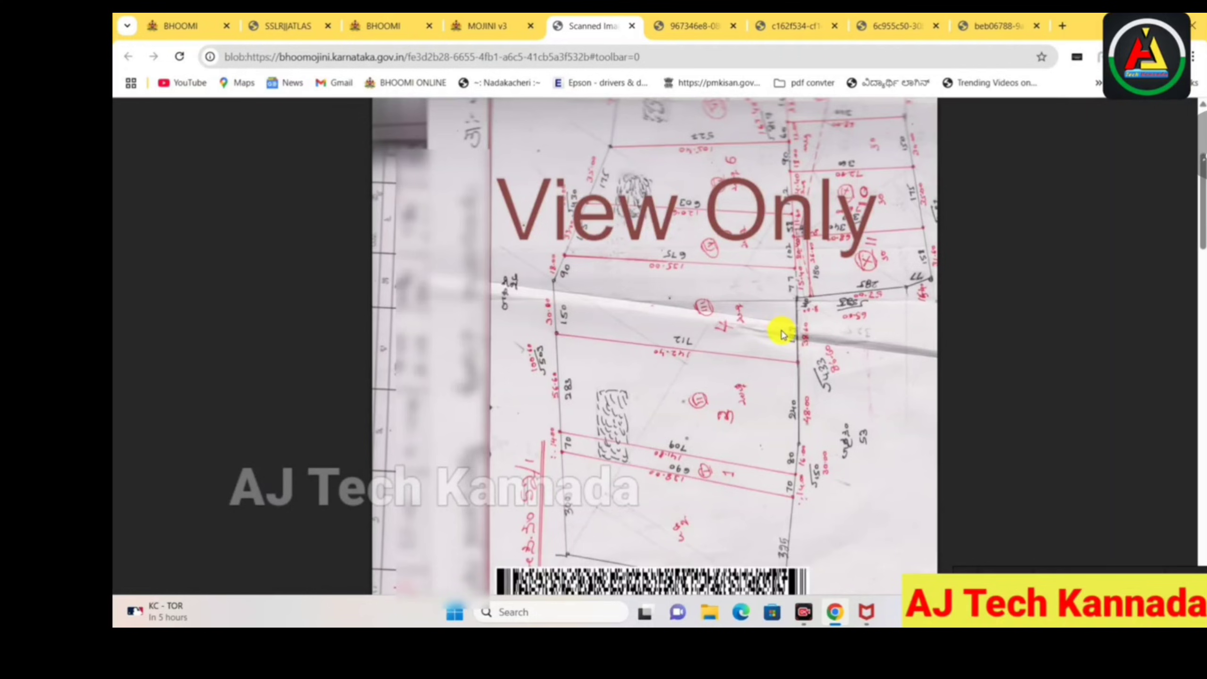
{"action": "scroll", "coordinate": [783, 335], "scroll_direction": "down", "scroll_amount": 4}
{"action": "scroll", "coordinate": [783, 334], "scroll_direction": "down", "scroll_amount": 8}
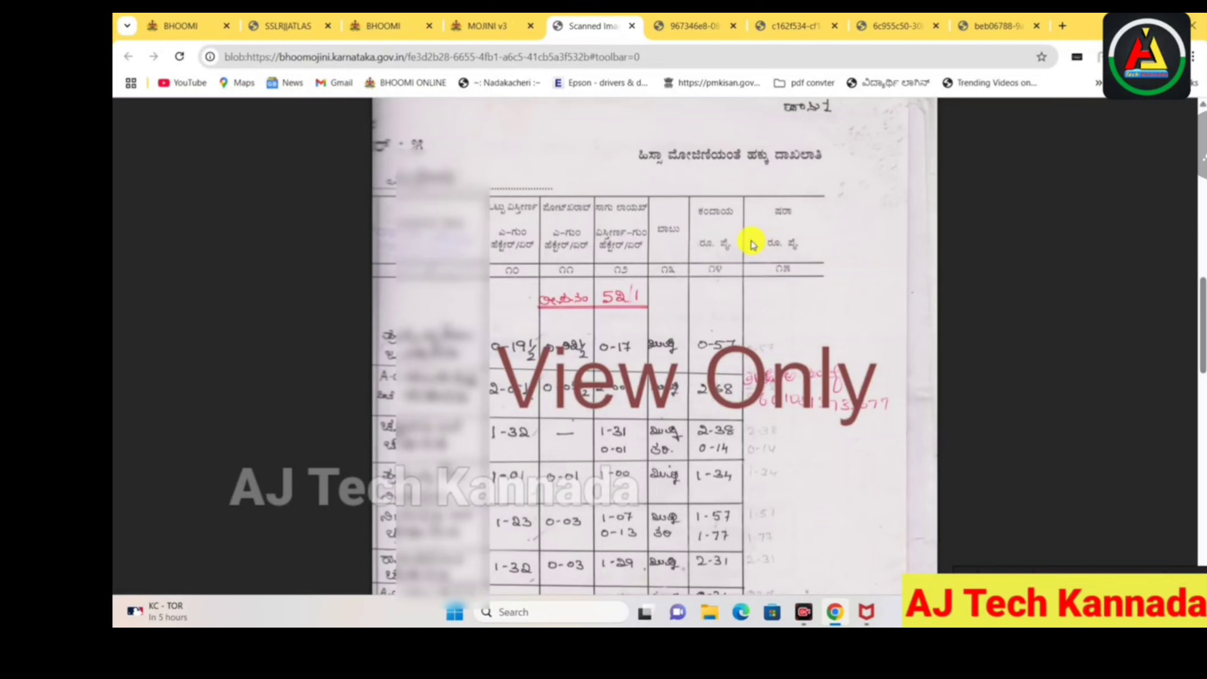
{"action": "scroll", "coordinate": [751, 244], "scroll_direction": "down", "scroll_amount": 10}
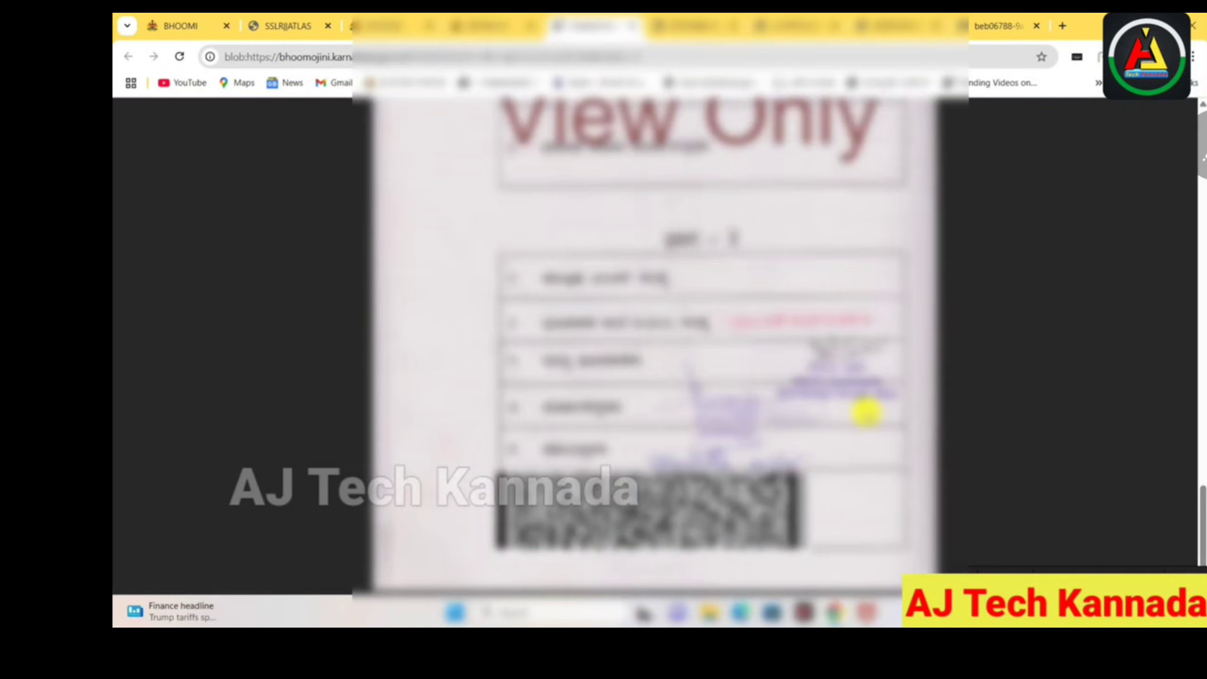
{"action": "scroll", "coordinate": [868, 412], "scroll_direction": "up", "scroll_amount": 5}
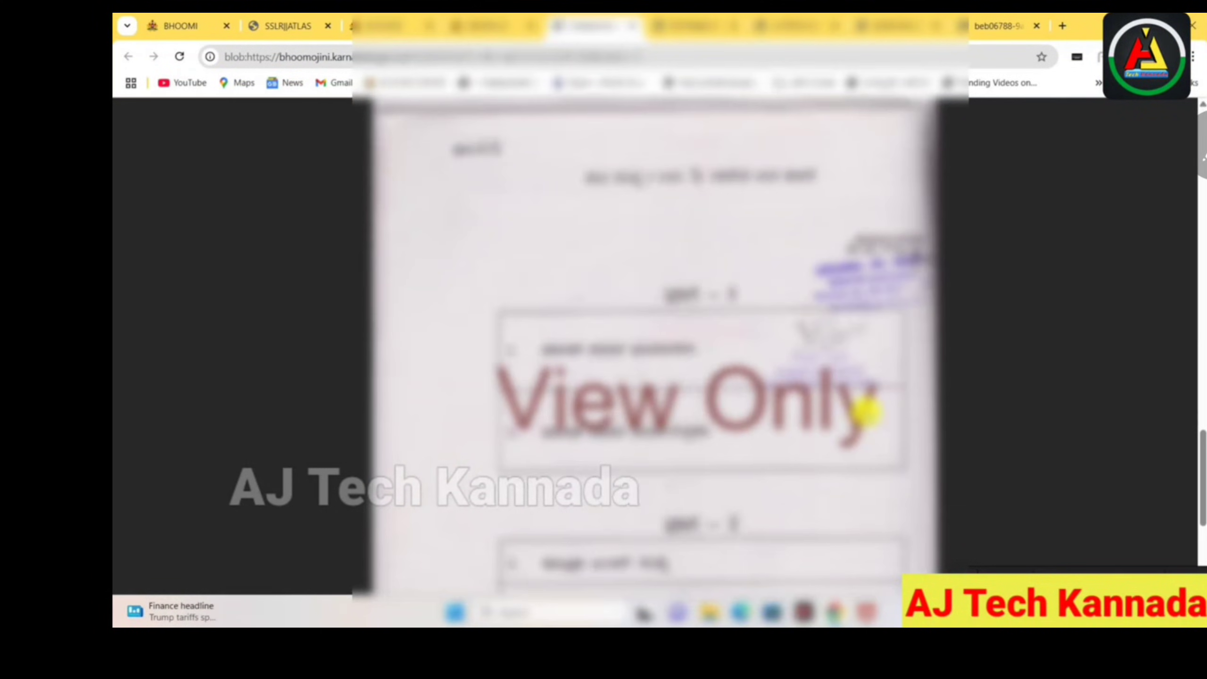
{"action": "scroll", "coordinate": [868, 412], "scroll_direction": "up", "scroll_amount": 16}
{"action": "scroll", "coordinate": [867, 413], "scroll_direction": "down", "scroll_amount": 6}
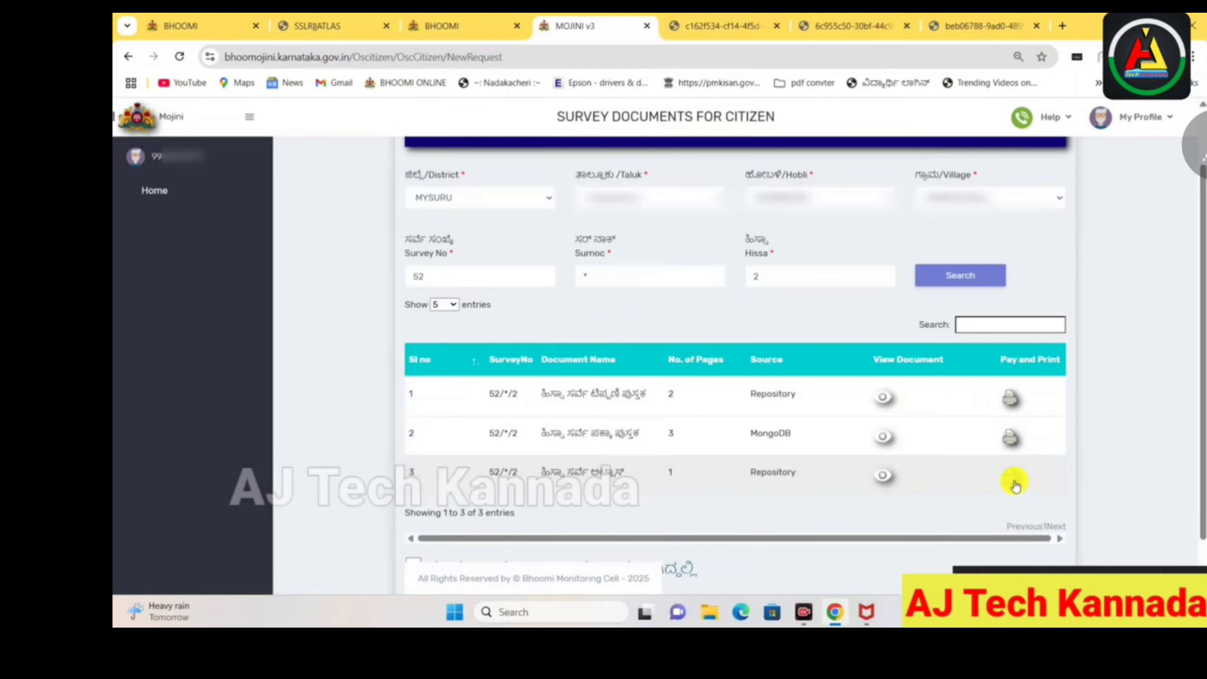
Step: Pay the 15 fee for the third document via UPI QR after accepting the refund terms, then go Home
{"action": "left_click", "coordinate": [1015, 484]}
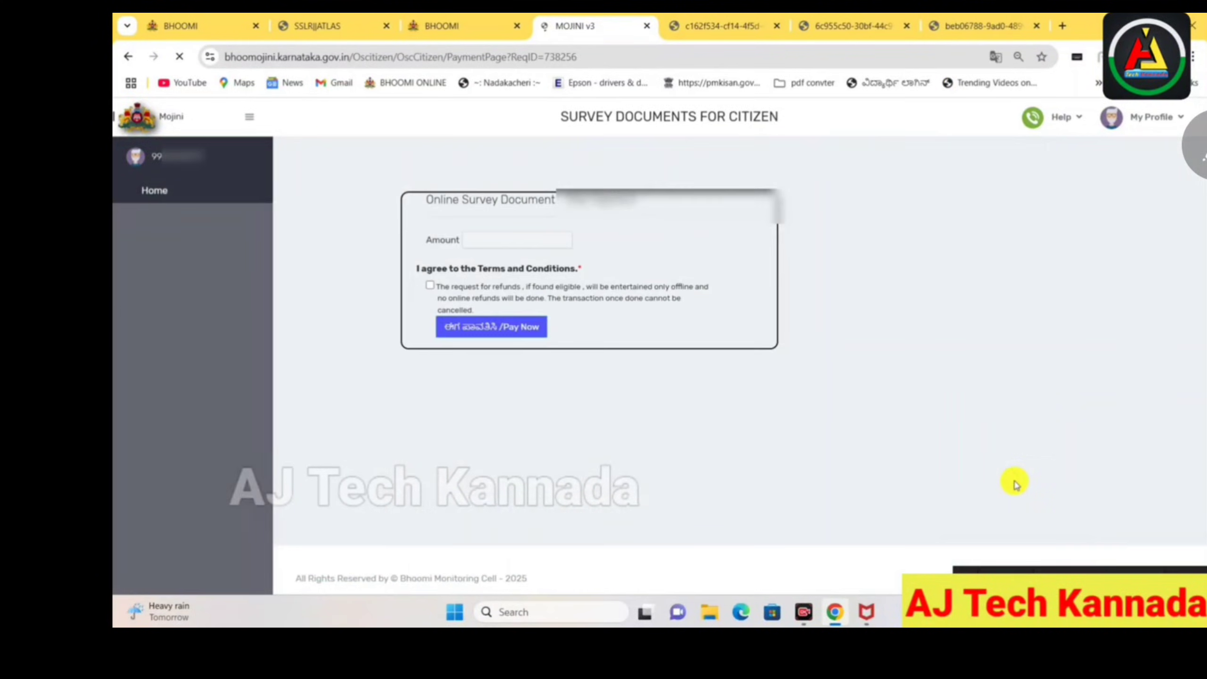
{"action": "left_click", "coordinate": [429, 287]}
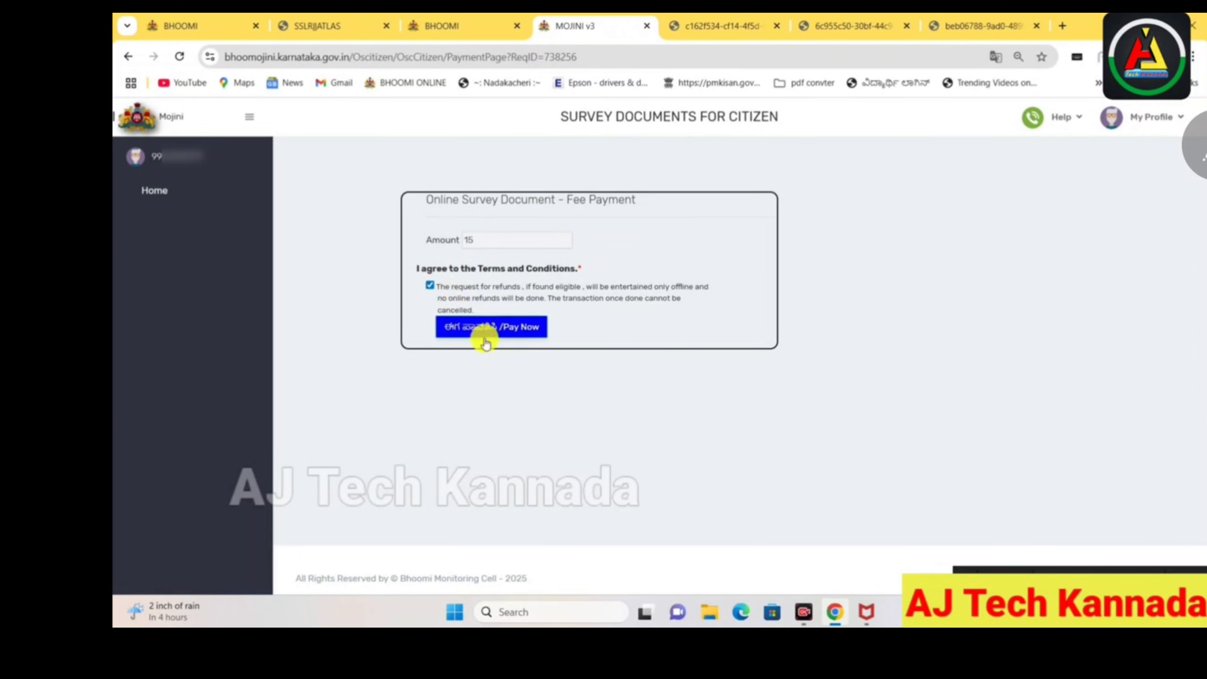
{"action": "left_click", "coordinate": [486, 328]}
{"action": "left_click", "coordinate": [757, 583]}
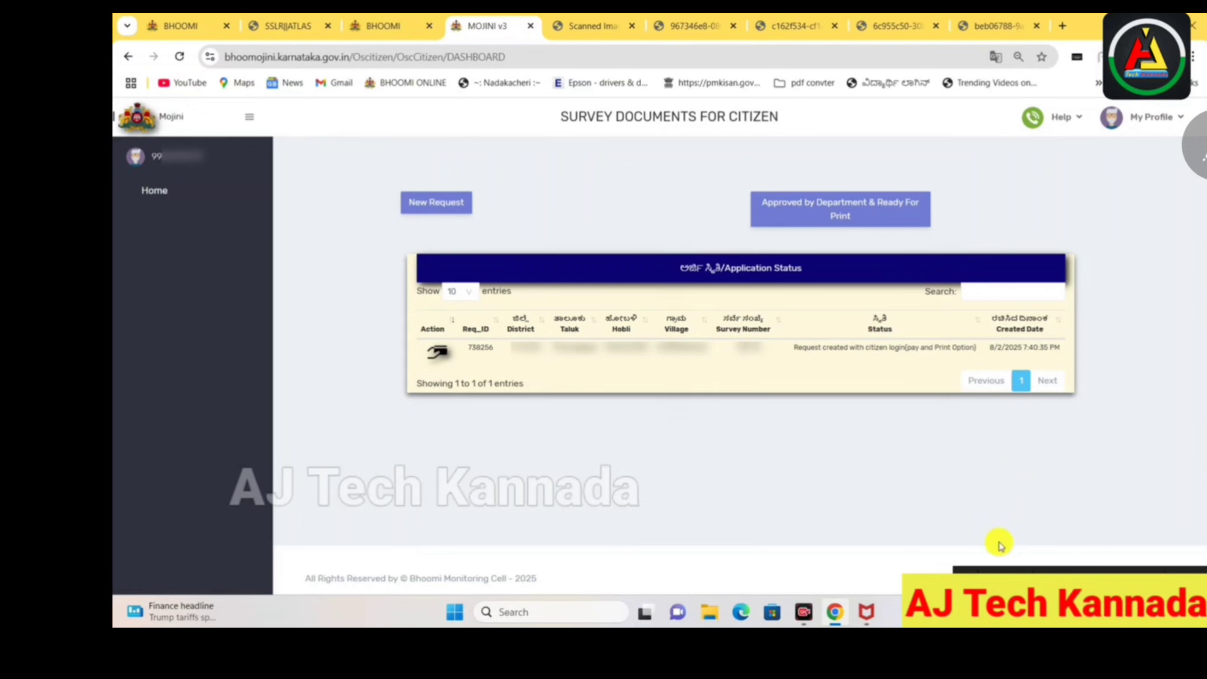
{"action": "left_click", "coordinate": [166, 196]}
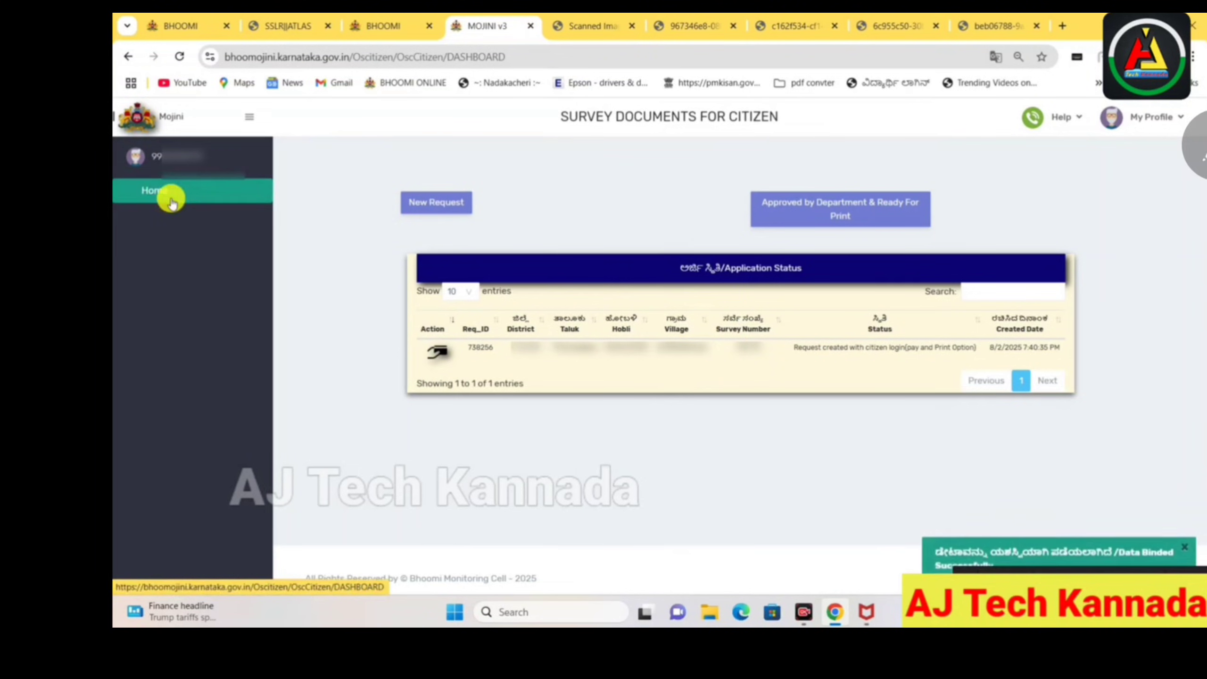